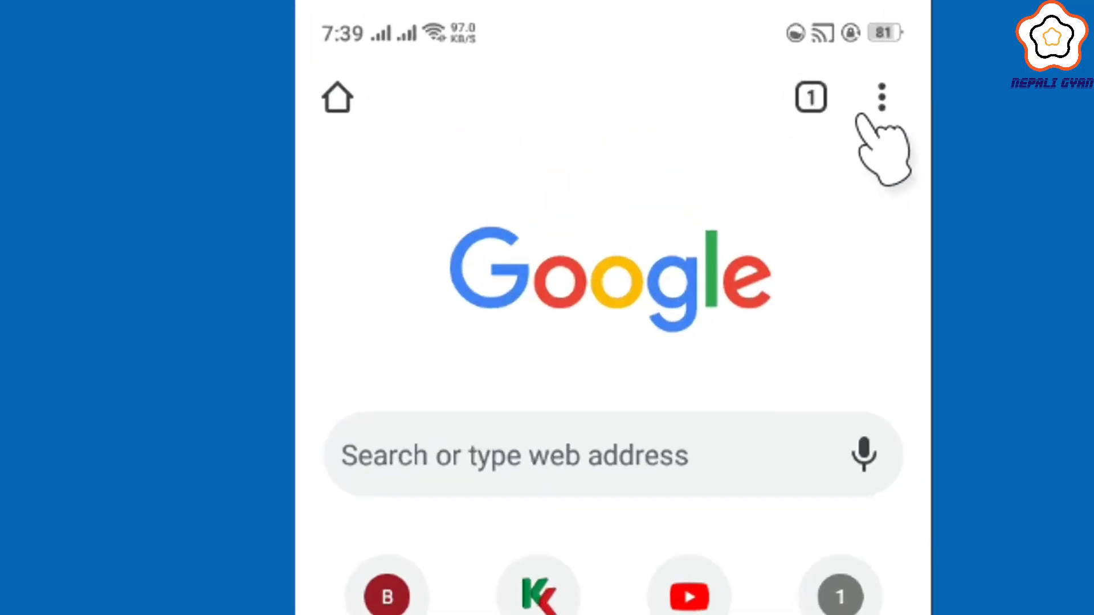
# - Turn on Chrome's Desktop site option from the browser menu
pyautogui.click(944, 116)
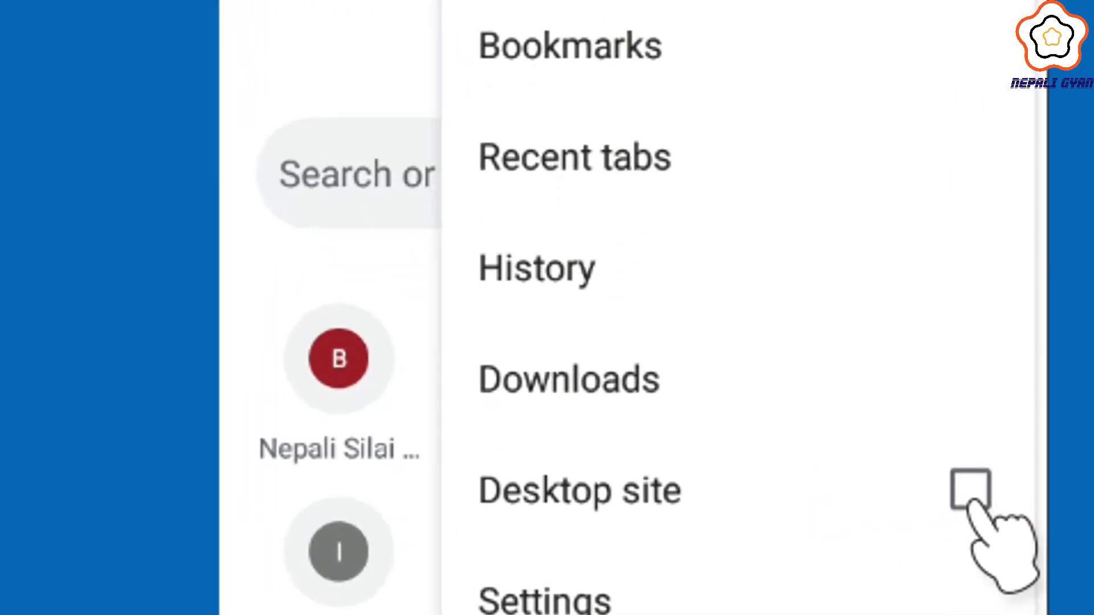
pyautogui.click(972, 497)
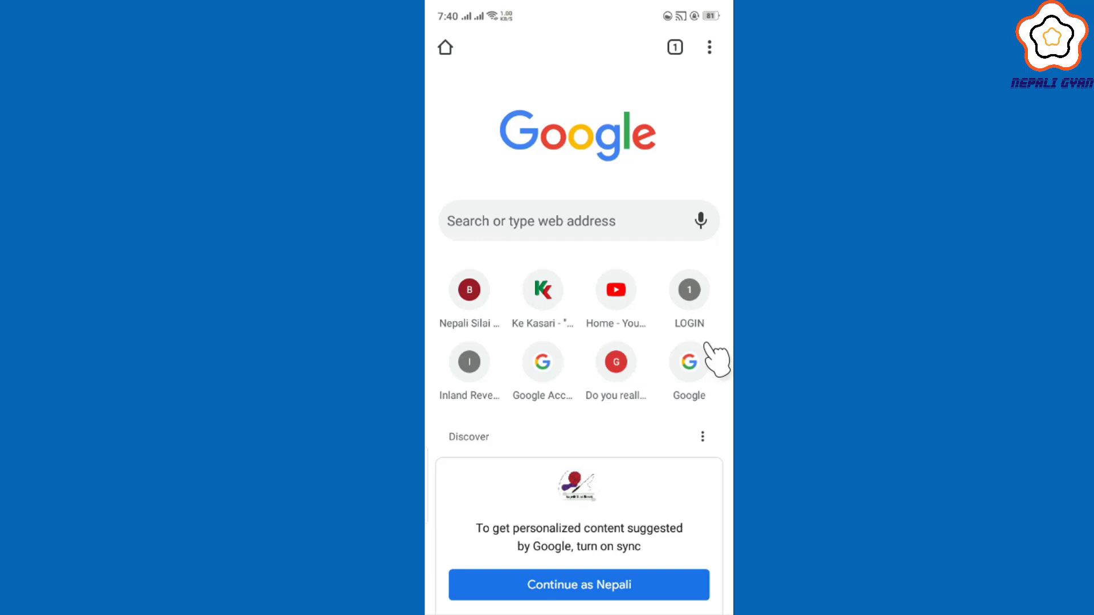
pyautogui.scroll(-2, 707, 346)
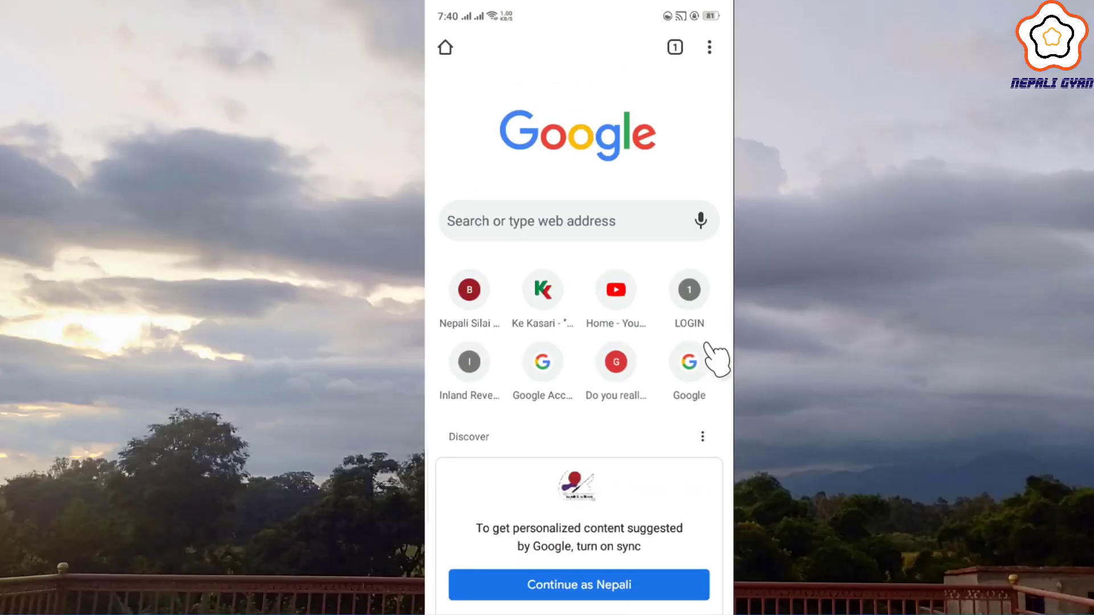
pyautogui.scroll(-1, 716, 359)
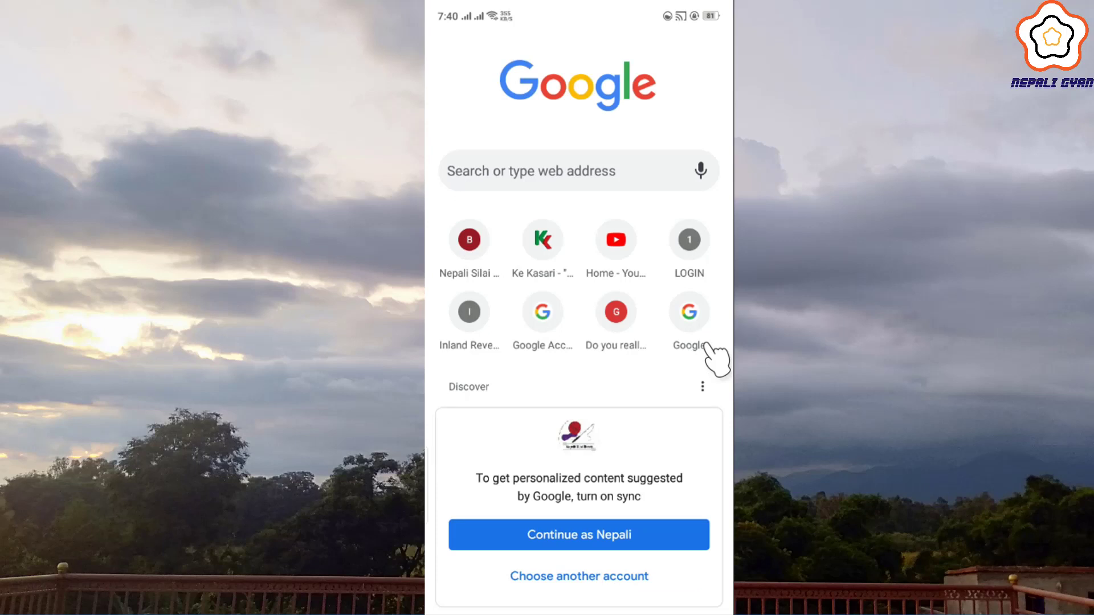
# - Load YouTube from the shortcut tile on Chrome's new-tab page
pyautogui.click(616, 239)
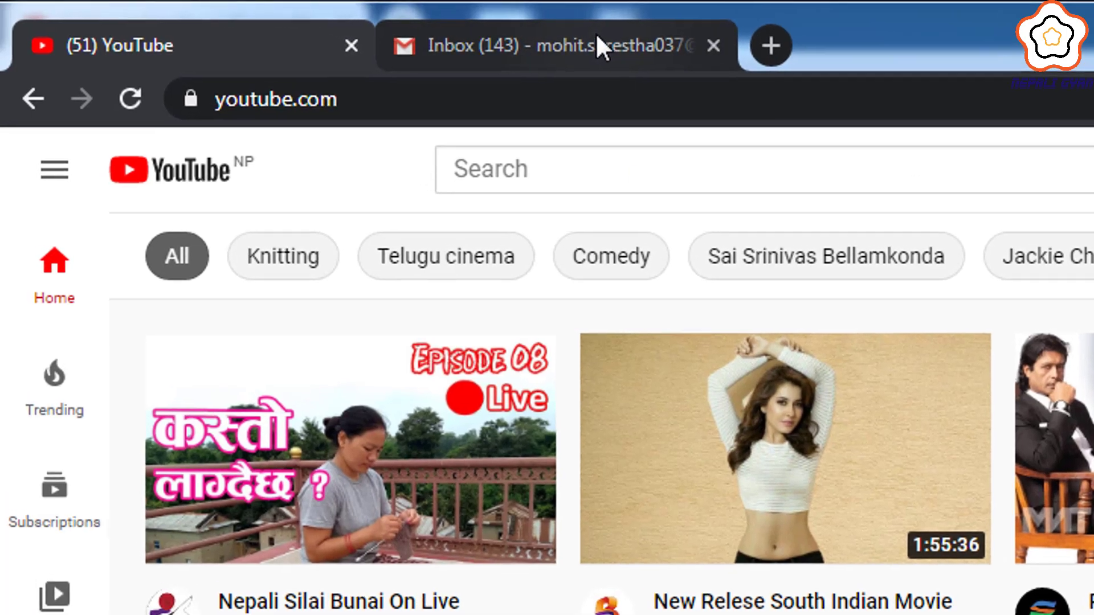
# - Read the YouTube Partner Program 'Congratulations' email in Gmail, then return to the YouTube tab
pyautogui.click(597, 35)
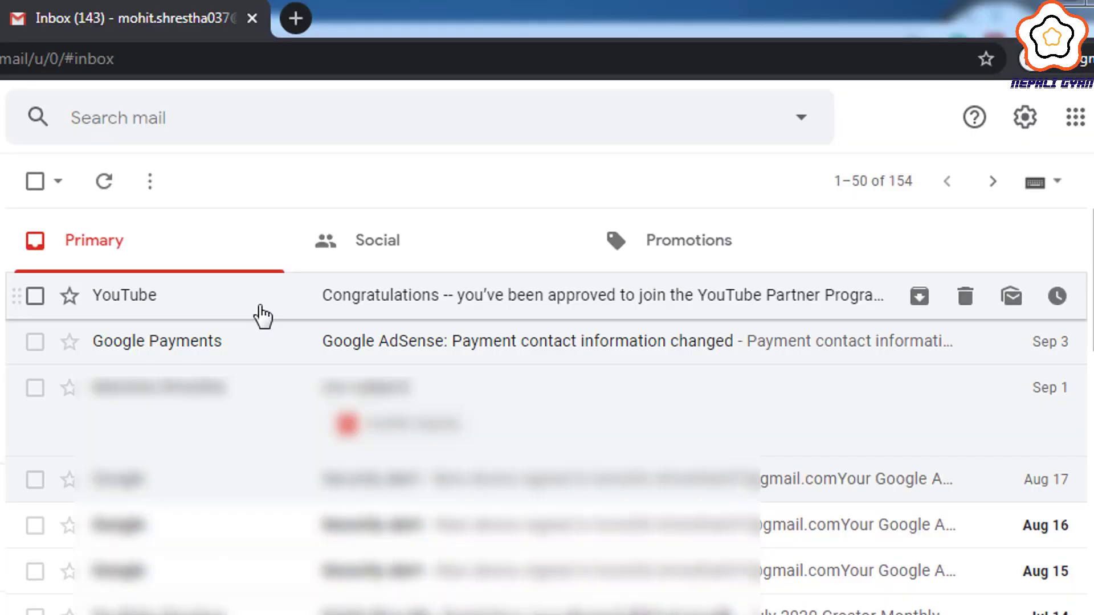
pyautogui.moveTo(17, 266); pyautogui.dragTo(638, 323)
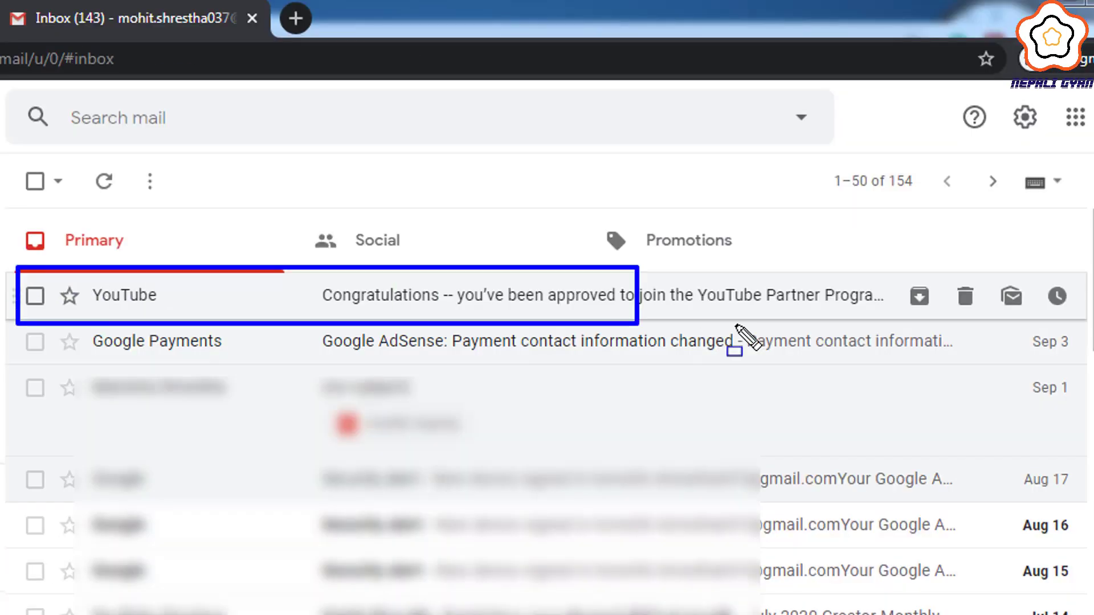
pyautogui.moveTo(735, 325)
pyautogui.mouseDown()
pyautogui.moveTo(1091, 328)
pyautogui.moveTo(1091, 367)
pyautogui.mouseUp()
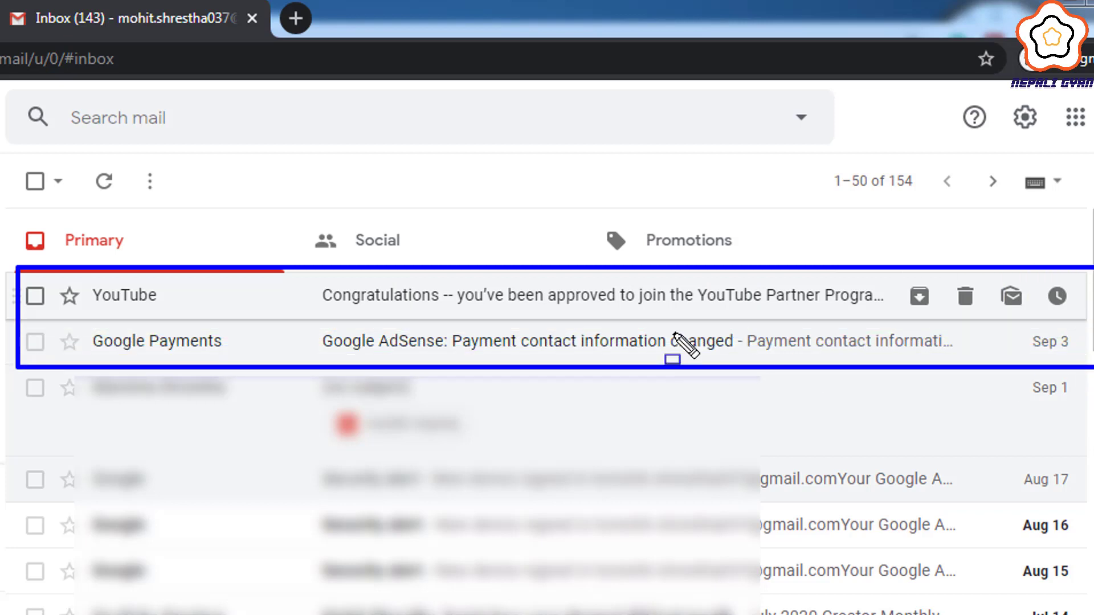
pyautogui.click(516, 307)
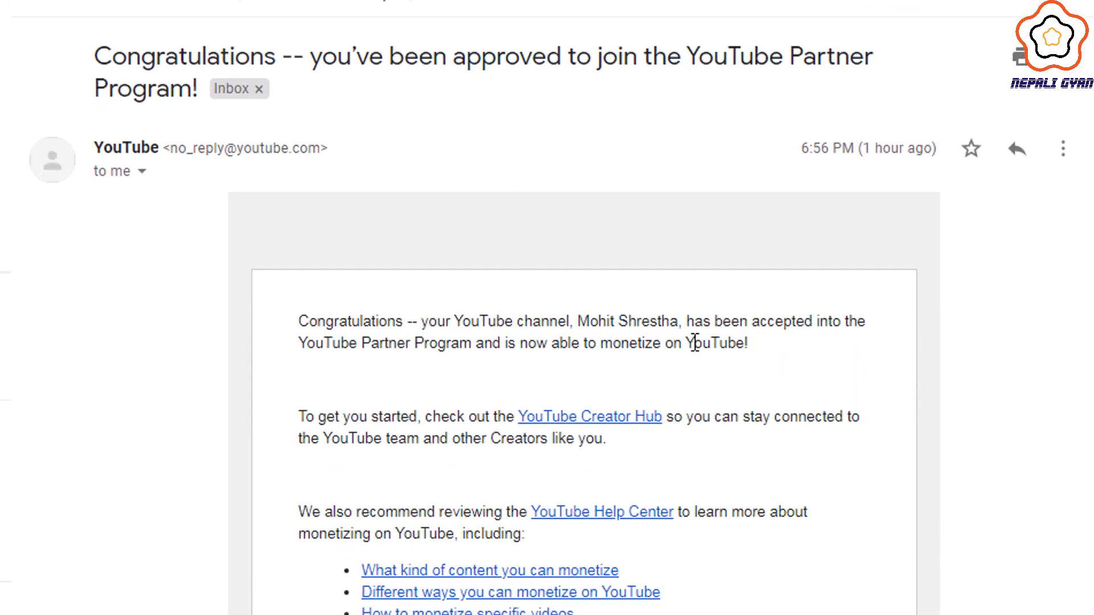
pyautogui.scroll(-5, 694, 372)
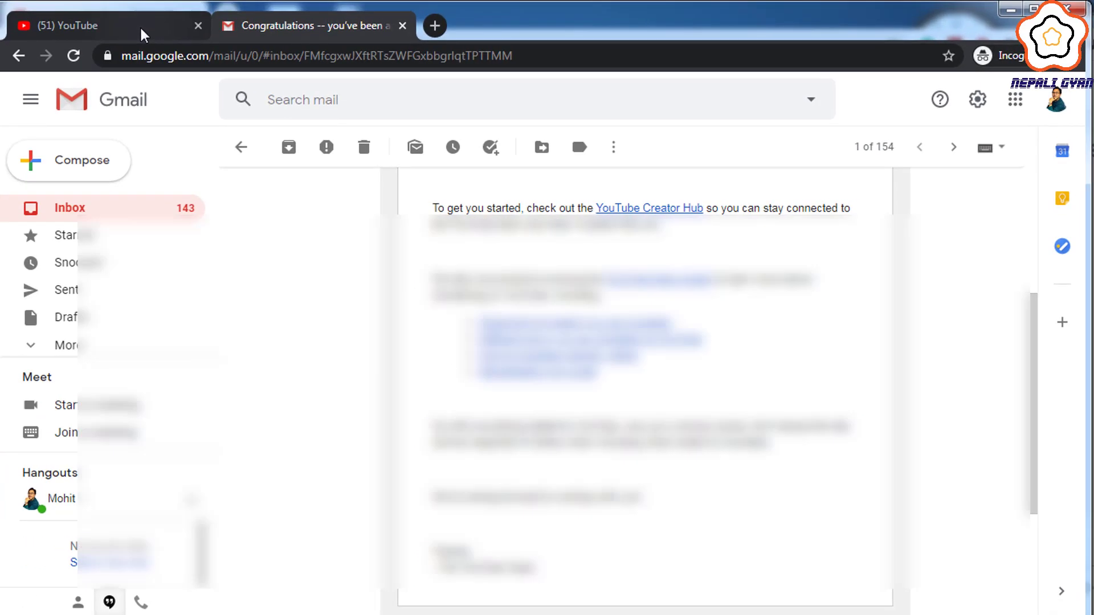
pyautogui.click(139, 25)
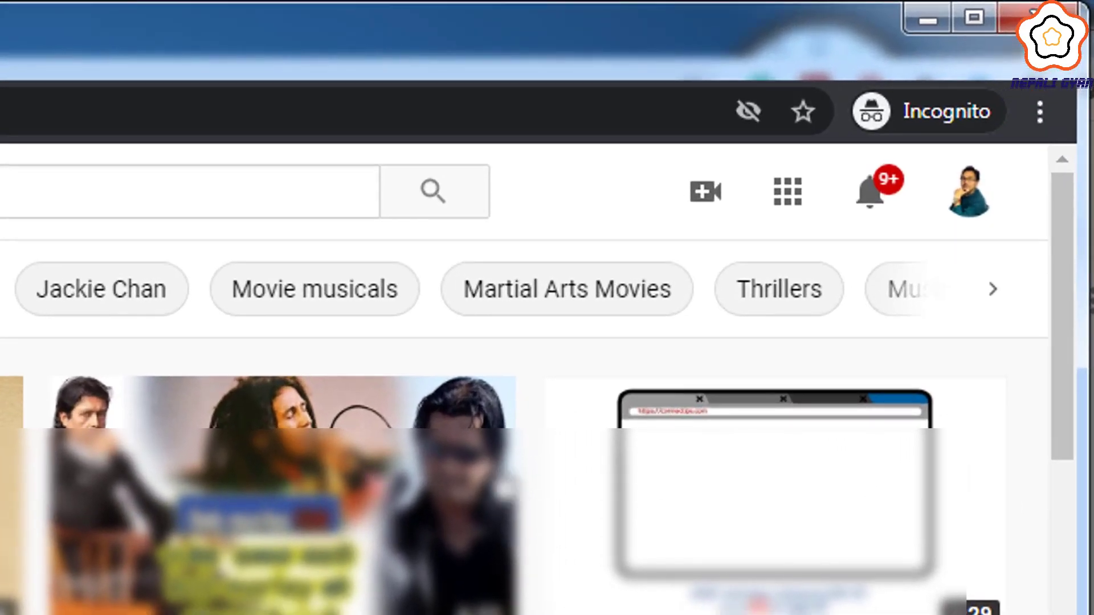
# - Go from the YouTube account menu to Studio's Monetization page and check the AdSense status
pyautogui.click(950, 195)
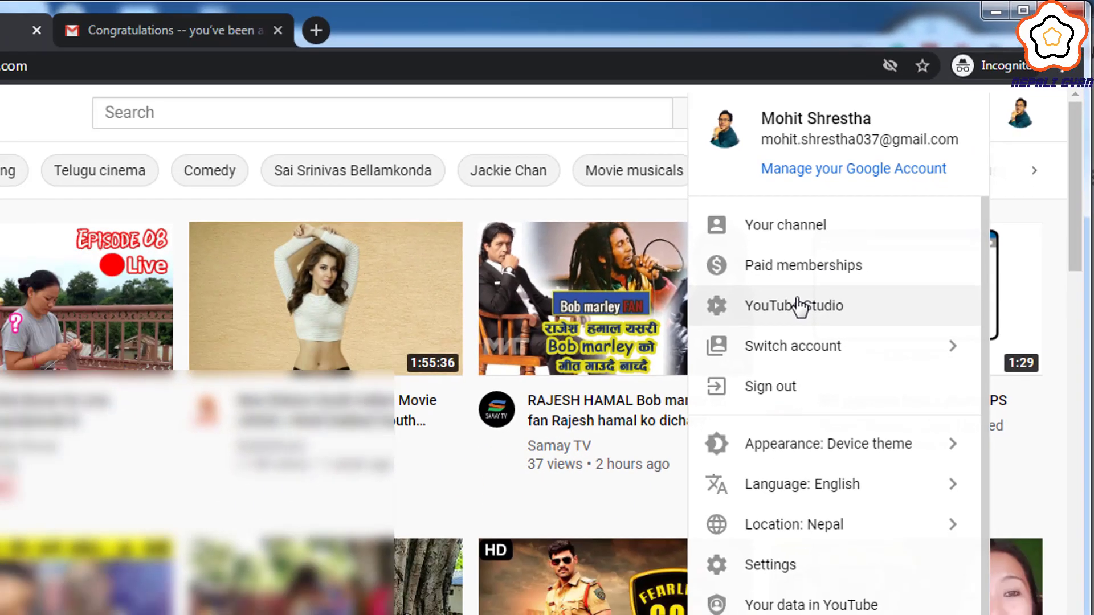
pyautogui.click(592, 518)
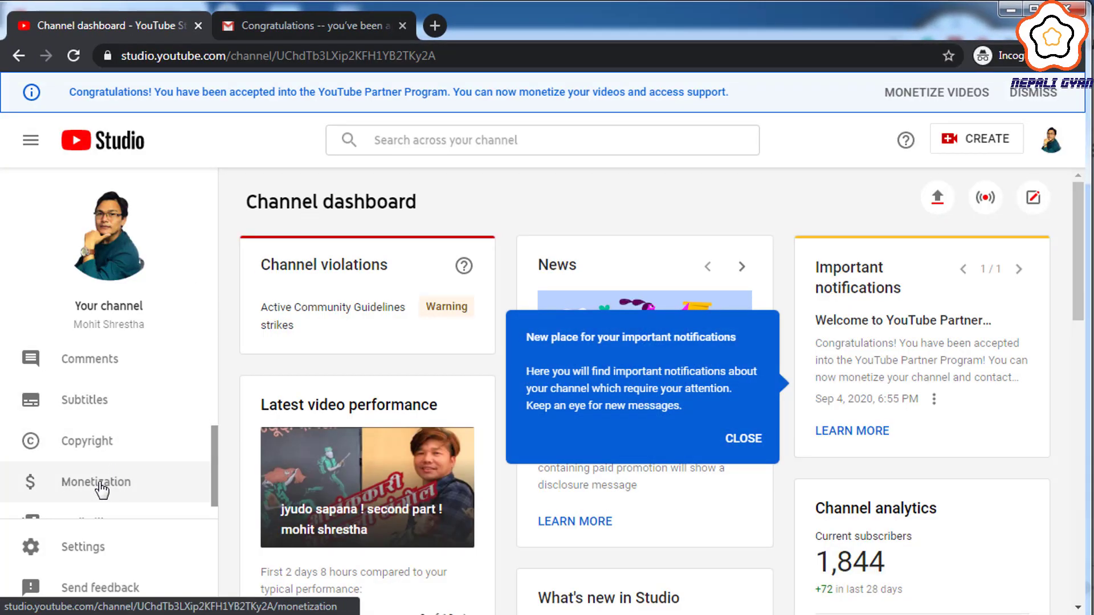
pyautogui.click(101, 488)
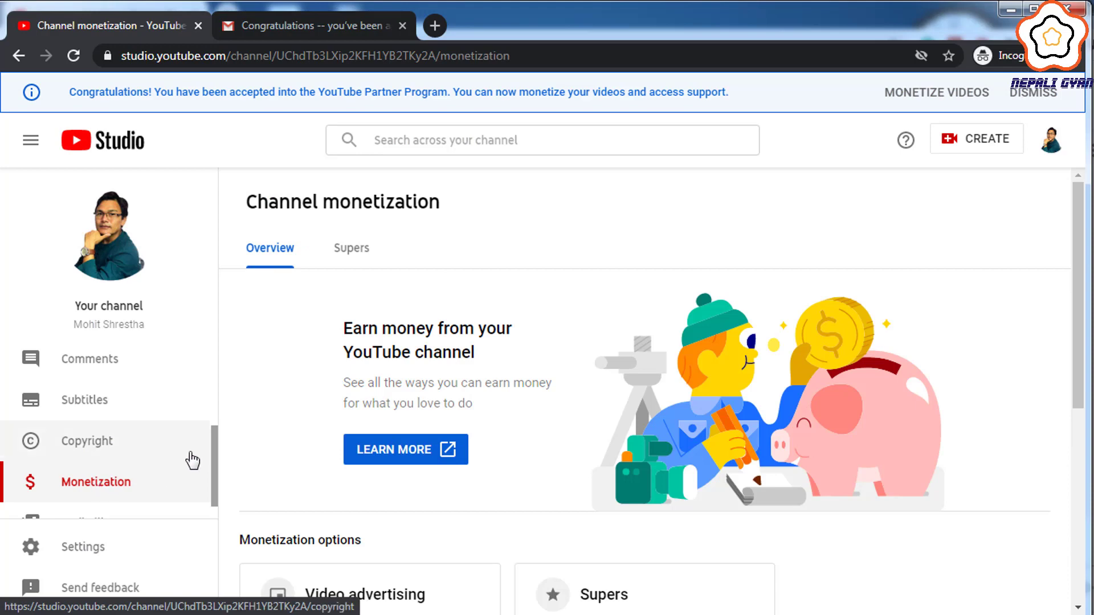
pyautogui.scroll(-3, 324, 442)
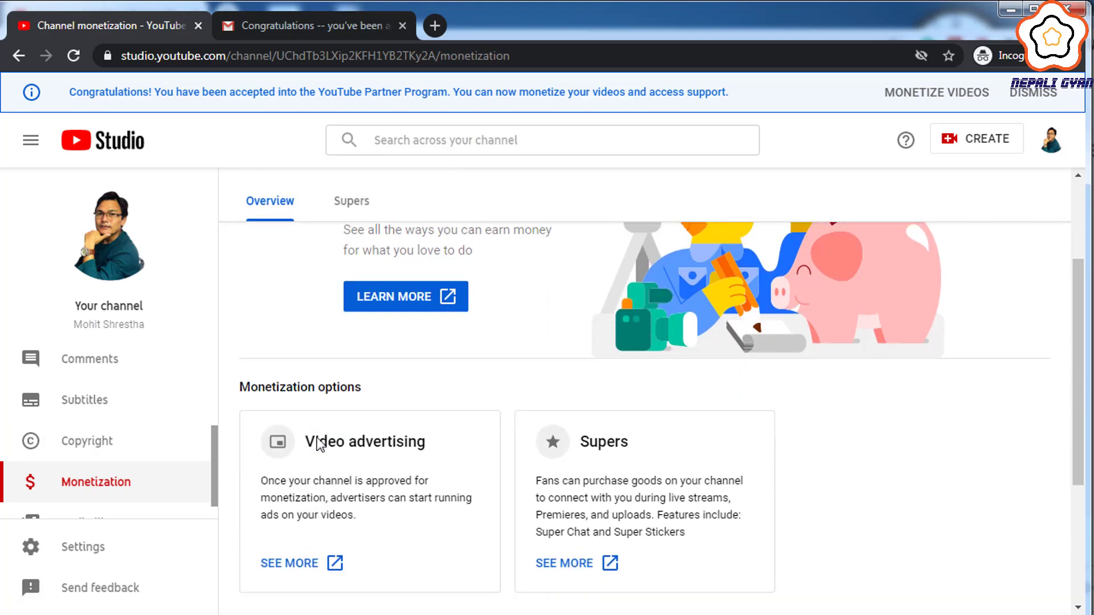
pyautogui.scroll(-4, 452, 408)
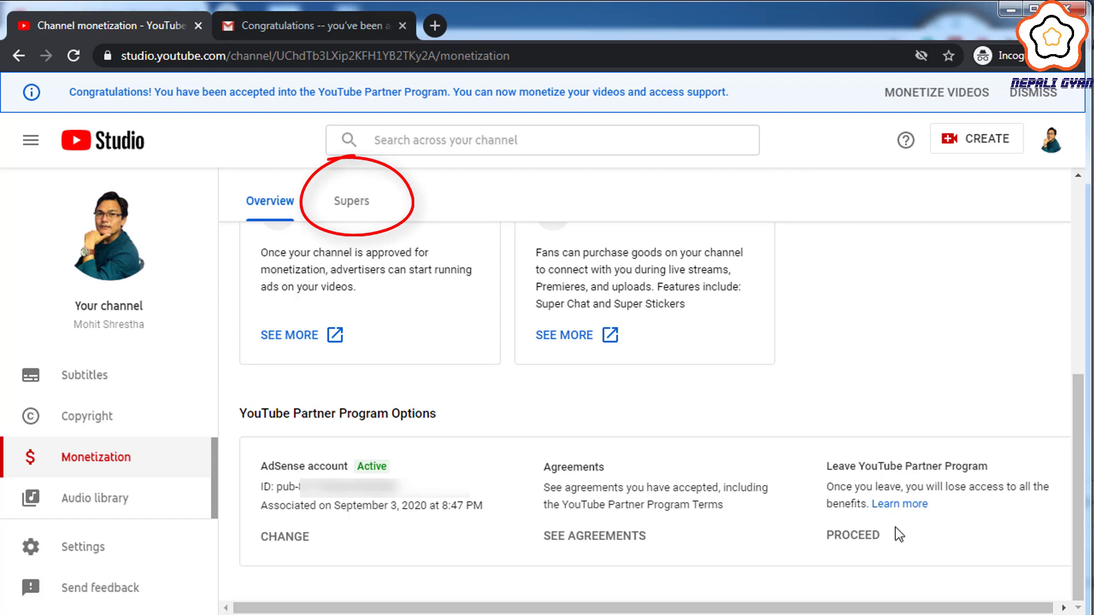
# - Start Super Chat and Super Stickers setup under Supers and scroll through the Commerce Product Addendum
pyautogui.scroll(3, 898, 535)
pyautogui.click(351, 201)
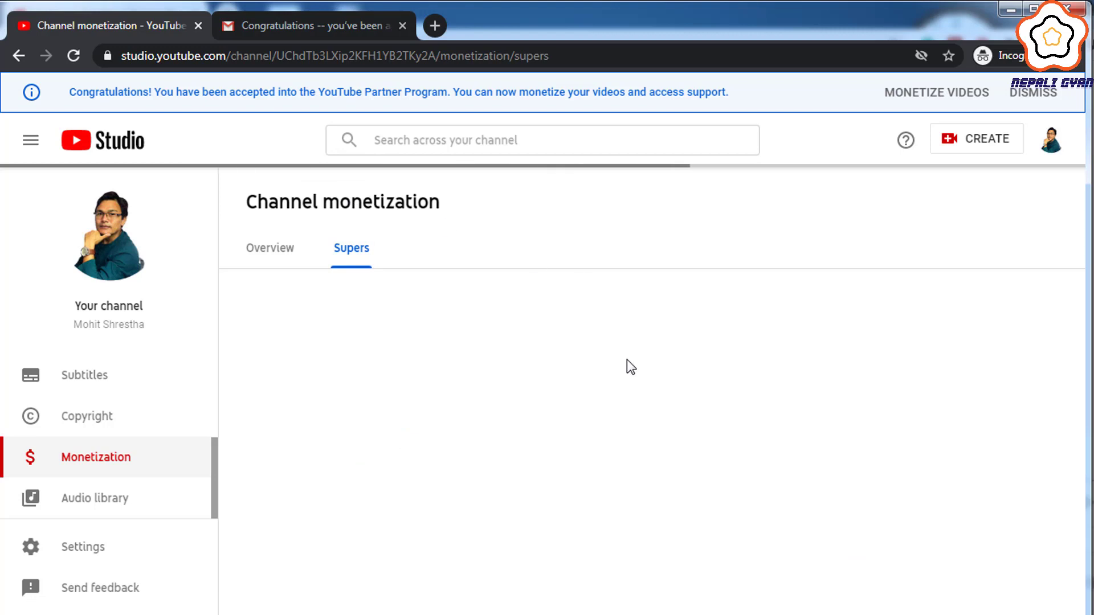
pyautogui.scroll(-2, 716, 323)
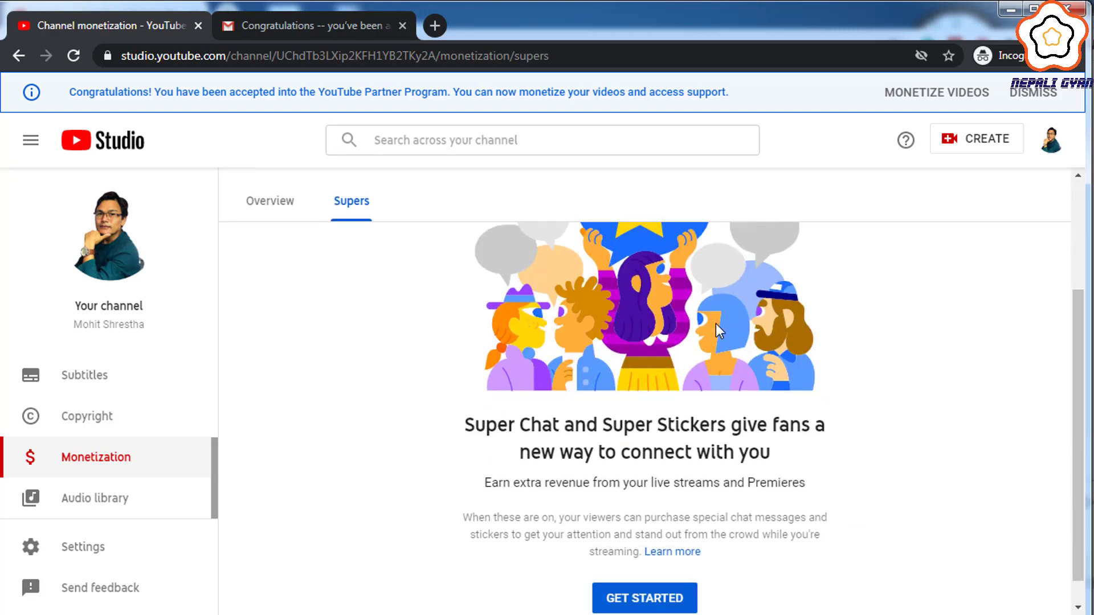
pyautogui.scroll(-1, 715, 326)
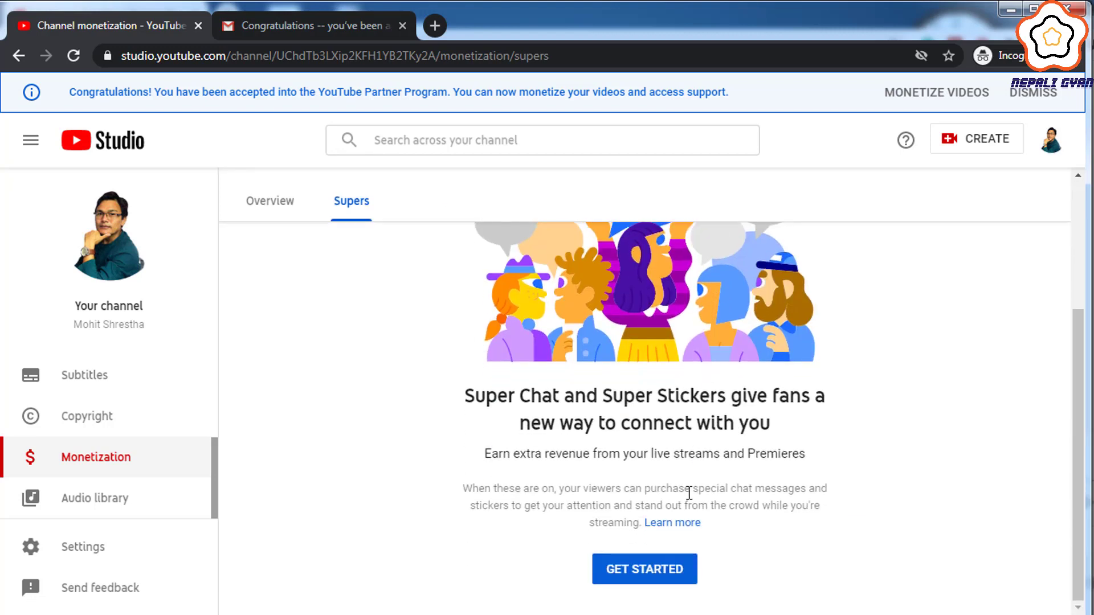
pyautogui.click(660, 578)
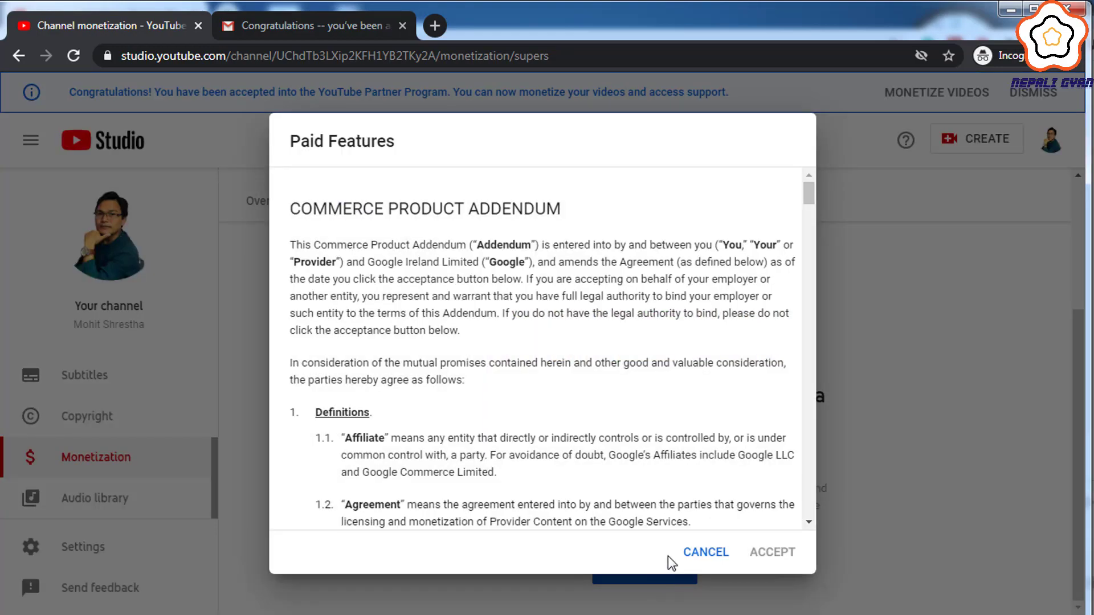
pyautogui.scroll(-8, 695, 454)
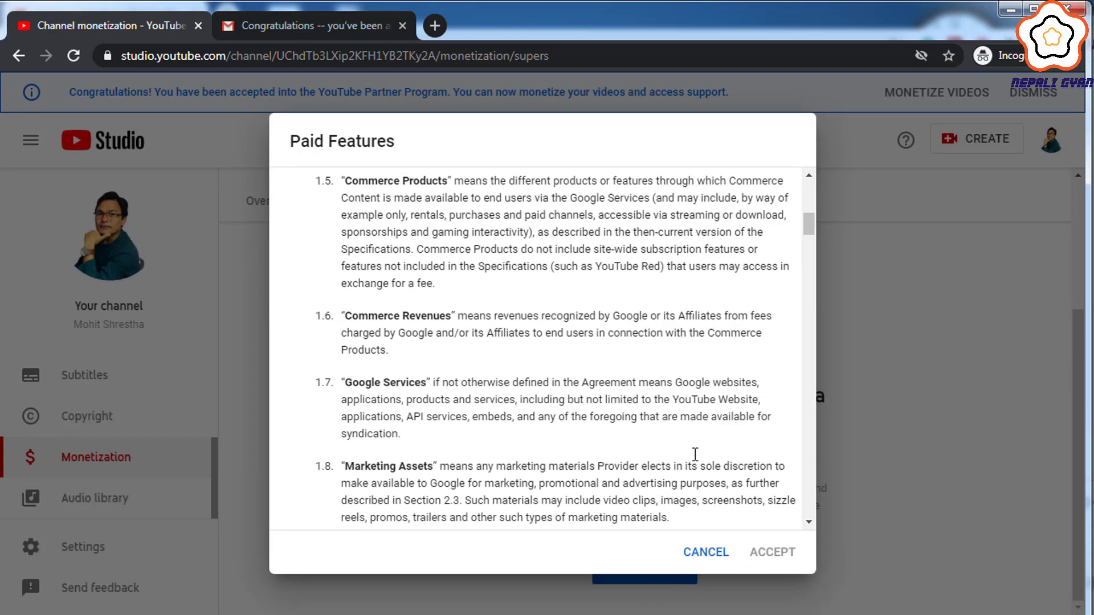
pyautogui.scroll(-20, 695, 454)
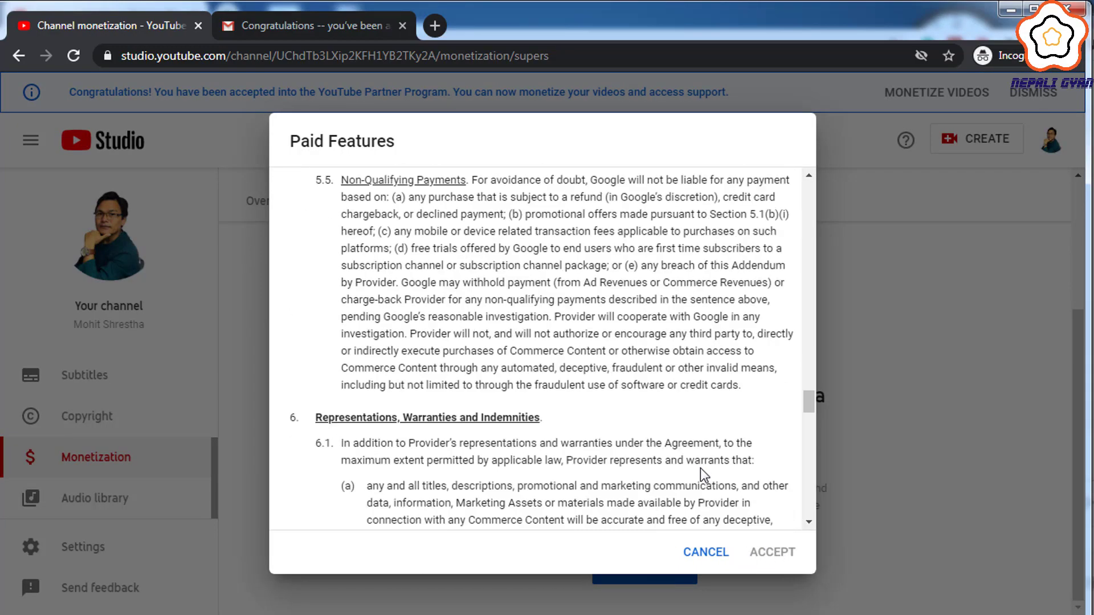
pyautogui.scroll(-20, 700, 468)
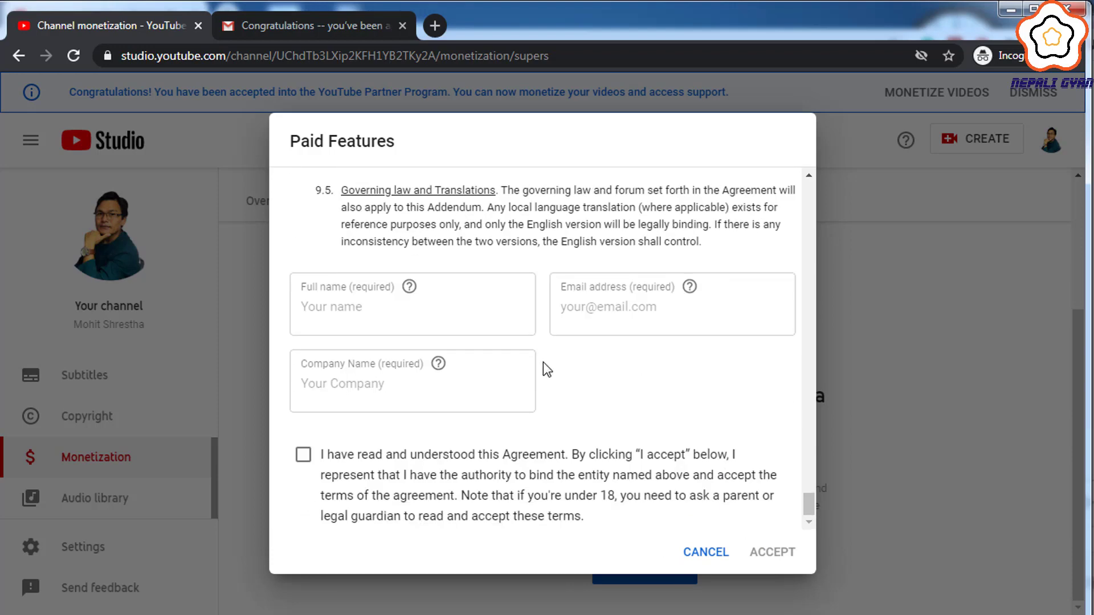
# - Enter the signer's full name, e-mail address and company name, and tick the agreement acknowledgement
pyautogui.click(493, 328)
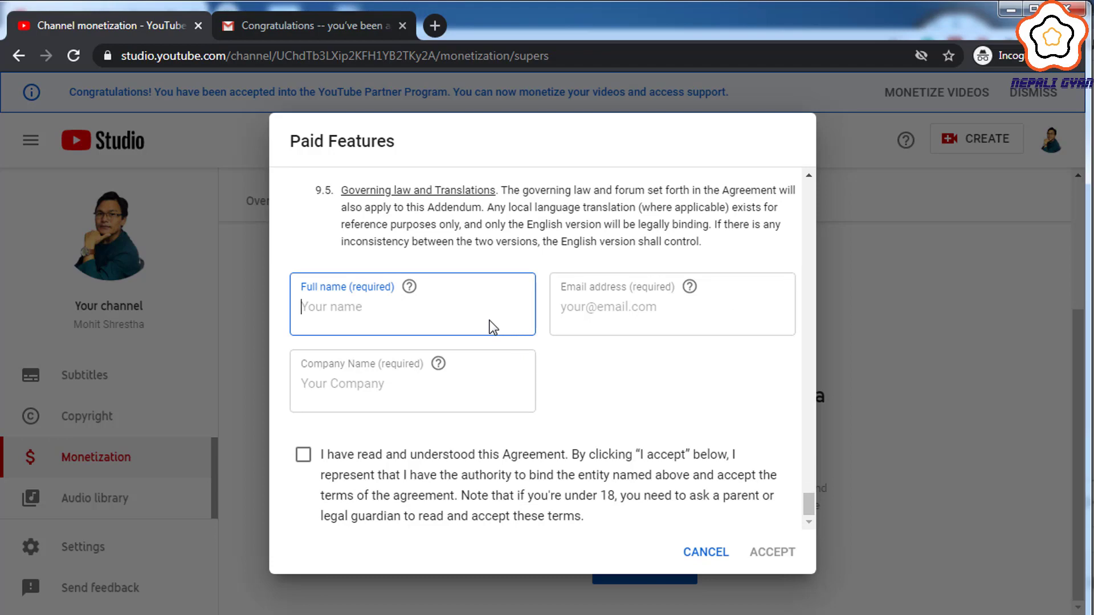
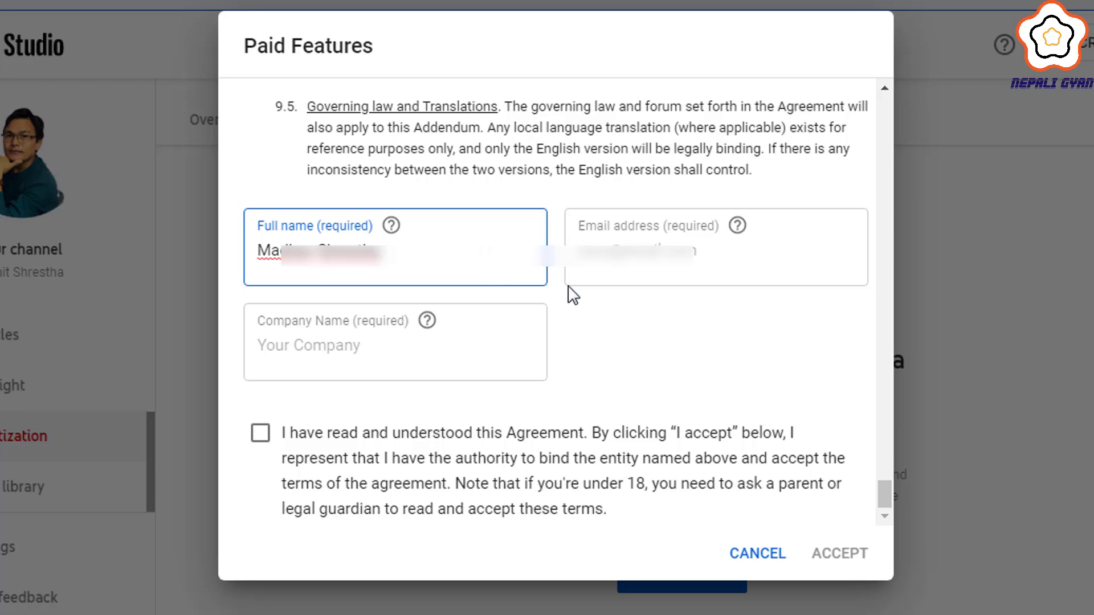
pyautogui.click(656, 255)
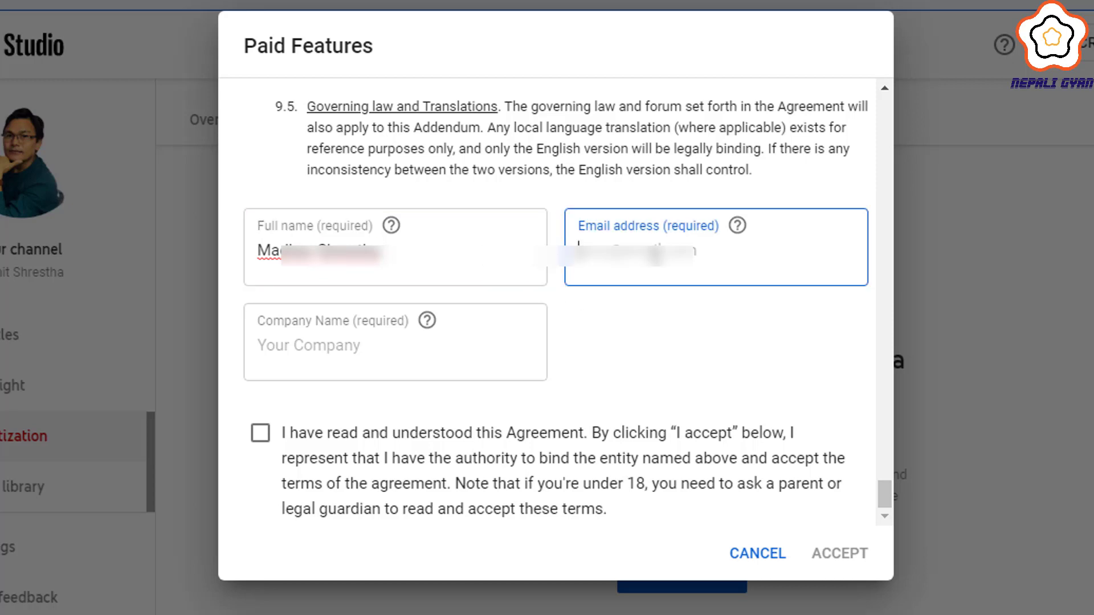
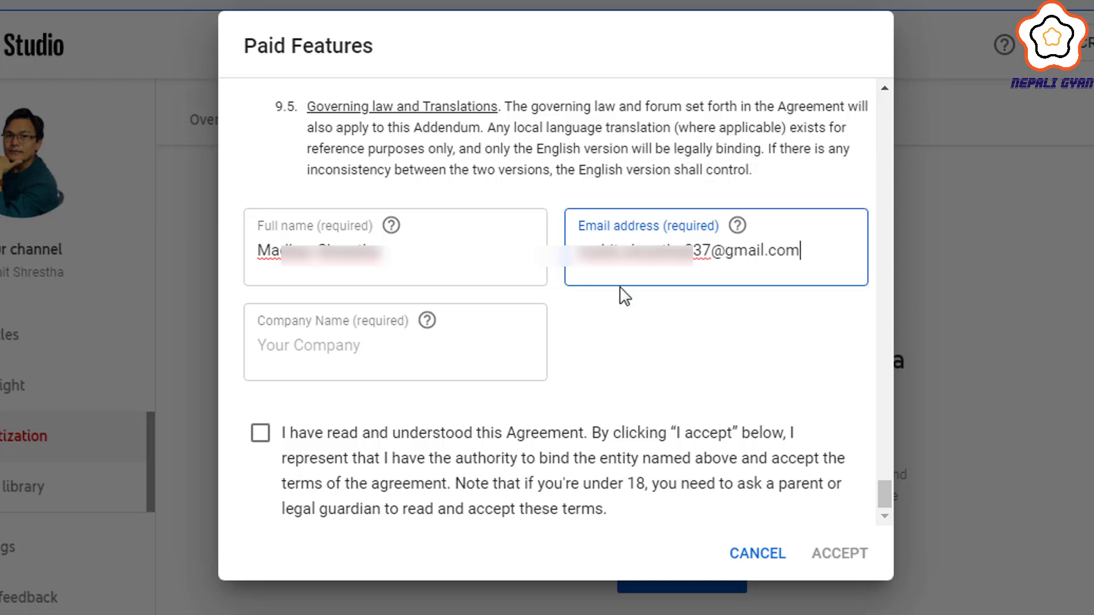
pyautogui.click(403, 348)
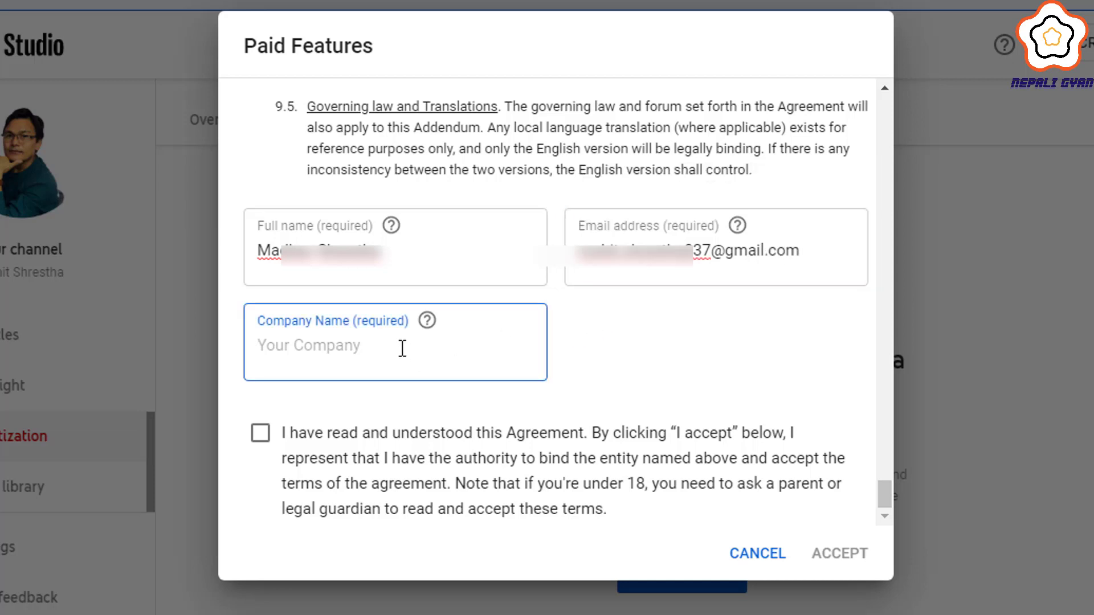
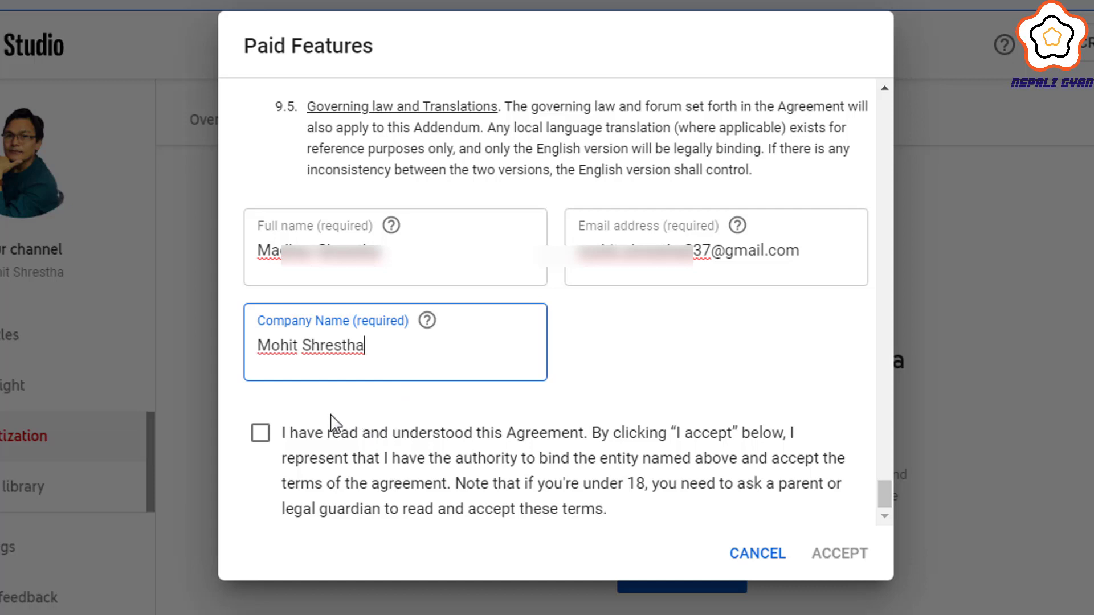
pyautogui.click(260, 434)
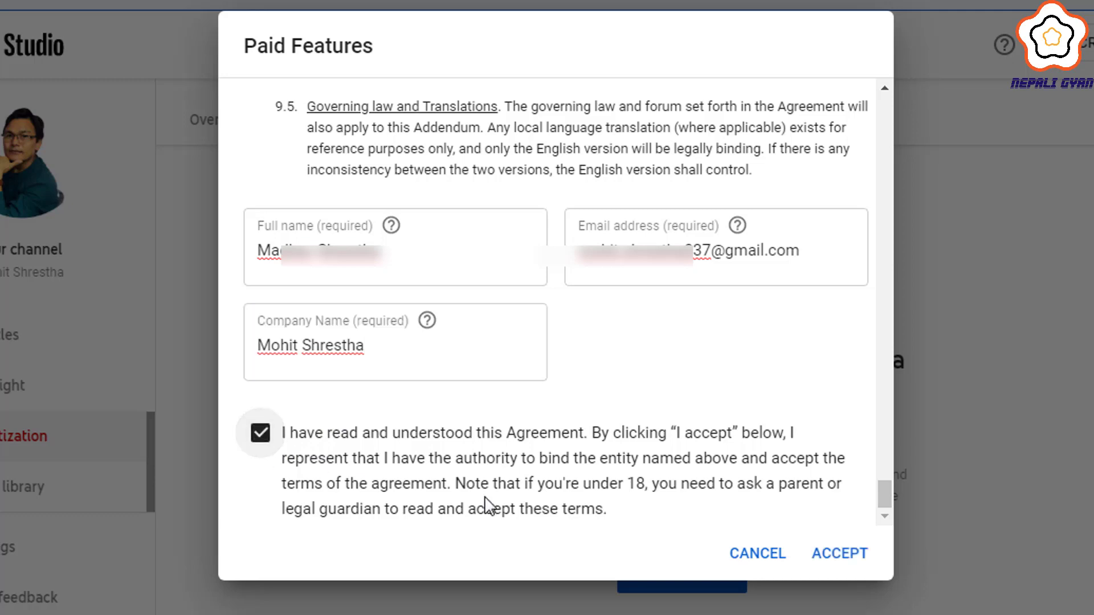
# - Accept the Paid Features agreement and scroll the Channel dashboard that loads
pyautogui.click(821, 557)
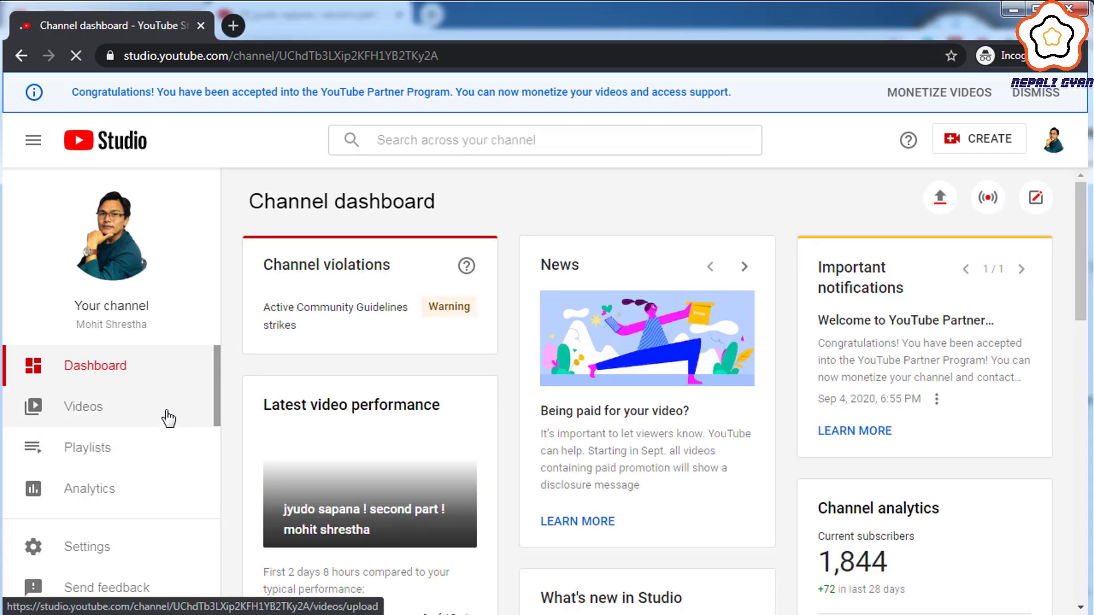
pyautogui.scroll(-3, 170, 422)
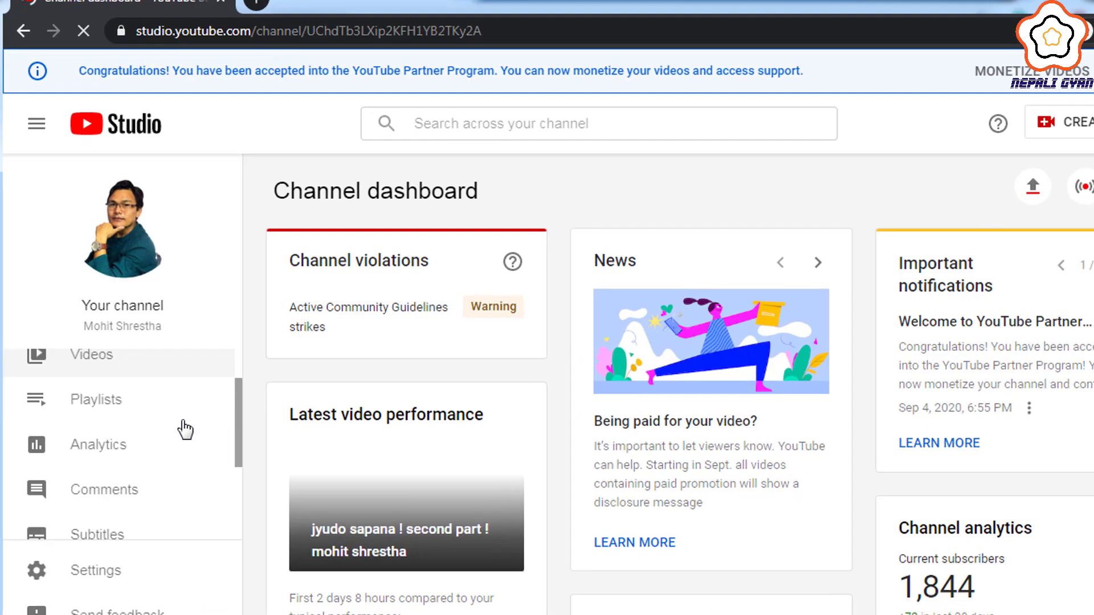
pyautogui.scroll(-2, 224, 418)
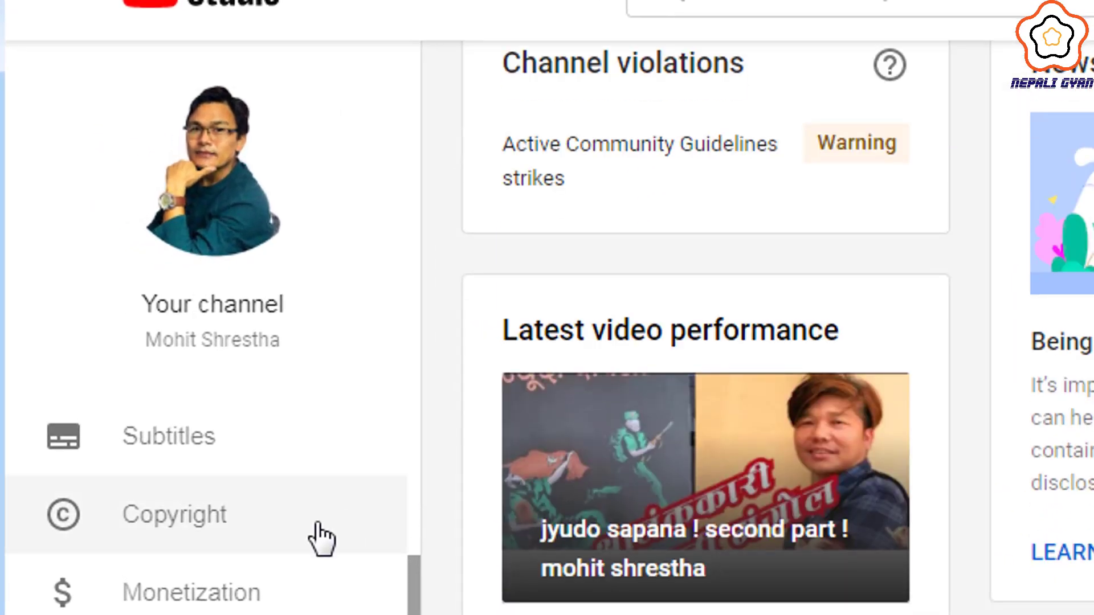
pyautogui.scroll(5, 321, 538)
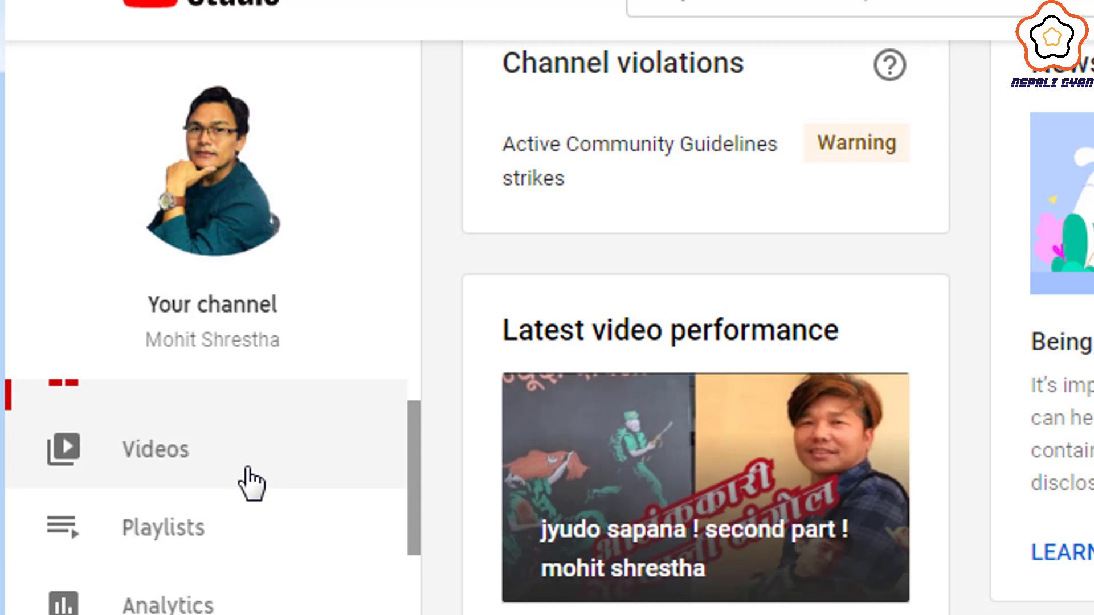
pyautogui.click(162, 455)
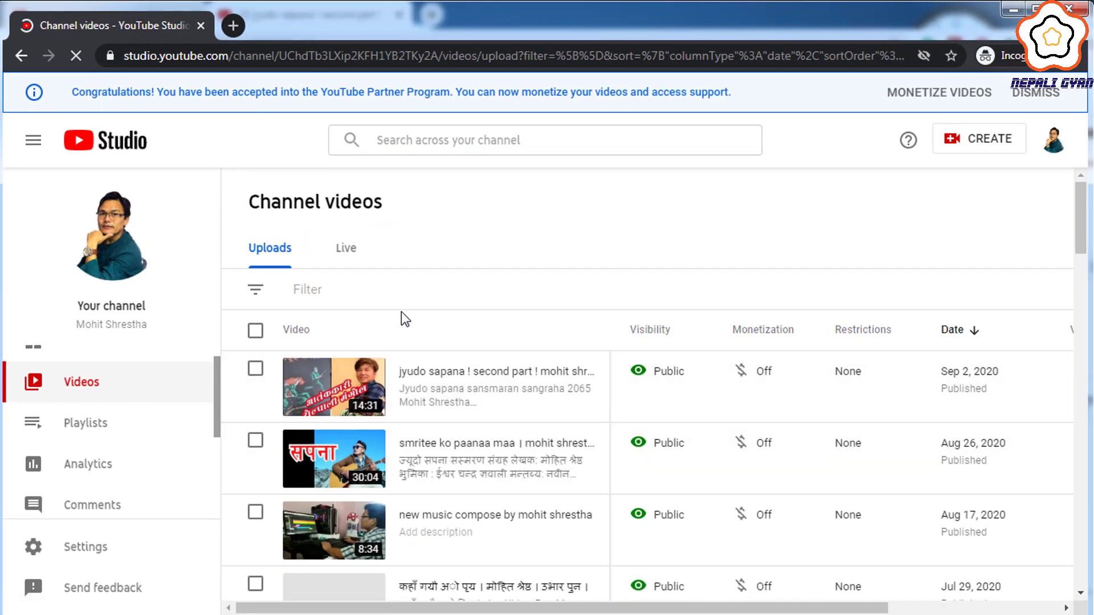
# - Check the Monetization column of the uploads, confirming each video shows Off
pyautogui.moveTo(752, 371)
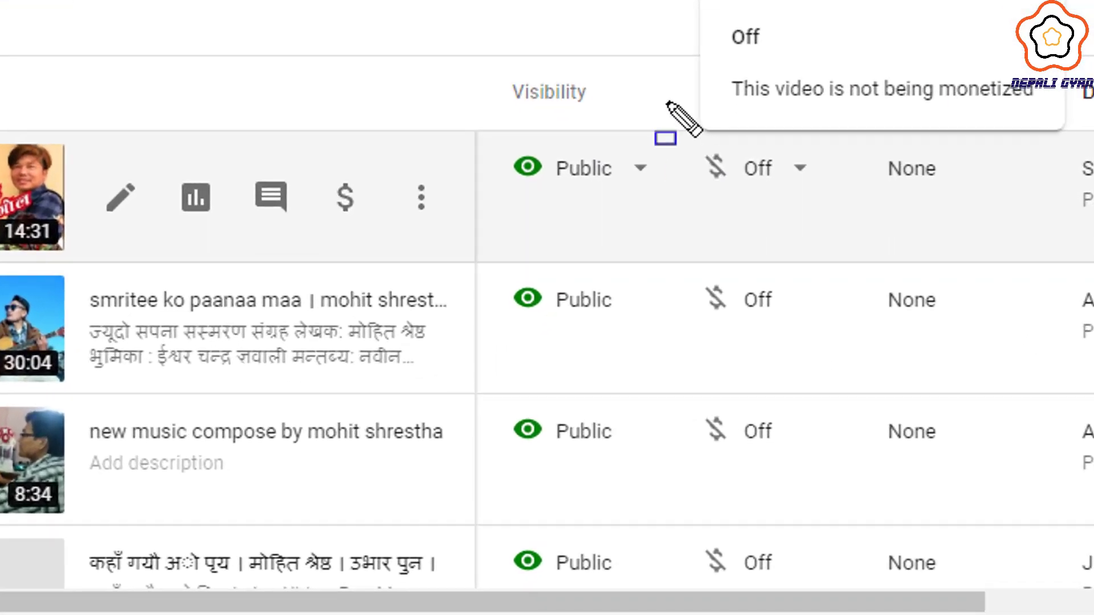
pyautogui.moveTo(680, 174)
pyautogui.mouseDown()
pyautogui.moveTo(799, 401)
pyautogui.moveTo(804, 567)
pyautogui.mouseUp()
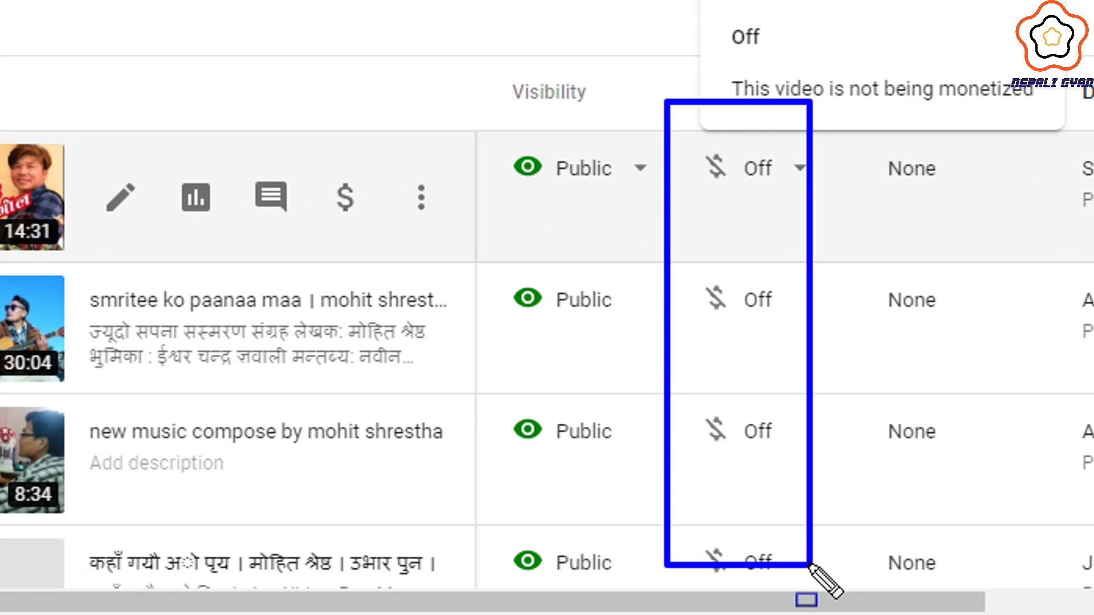
pyautogui.press('Escape')
pyautogui.scroll(-3, 764, 288)
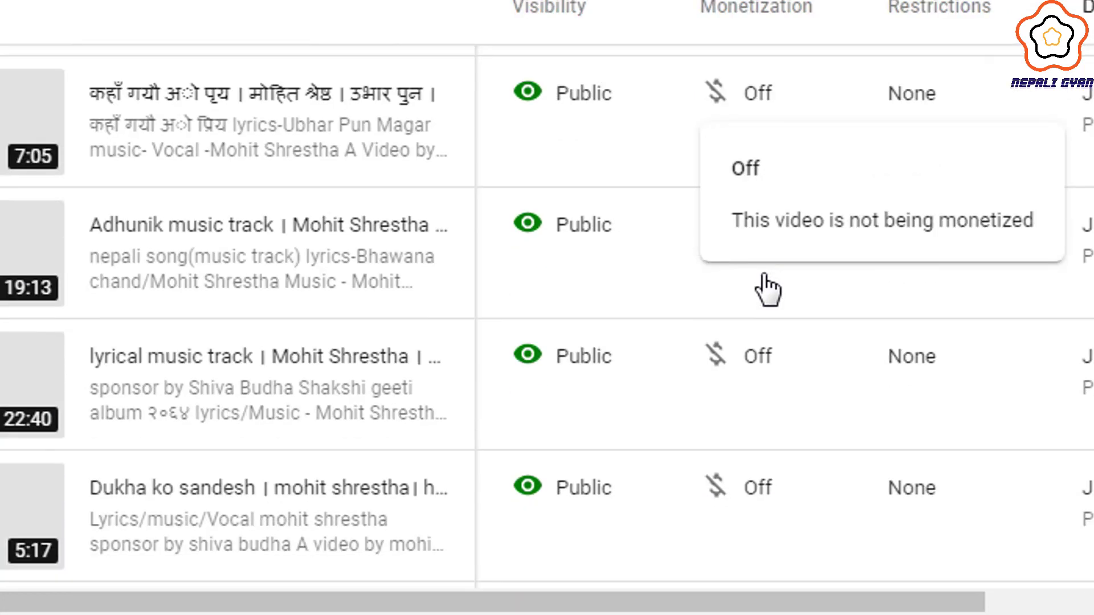
pyautogui.scroll(3, 767, 288)
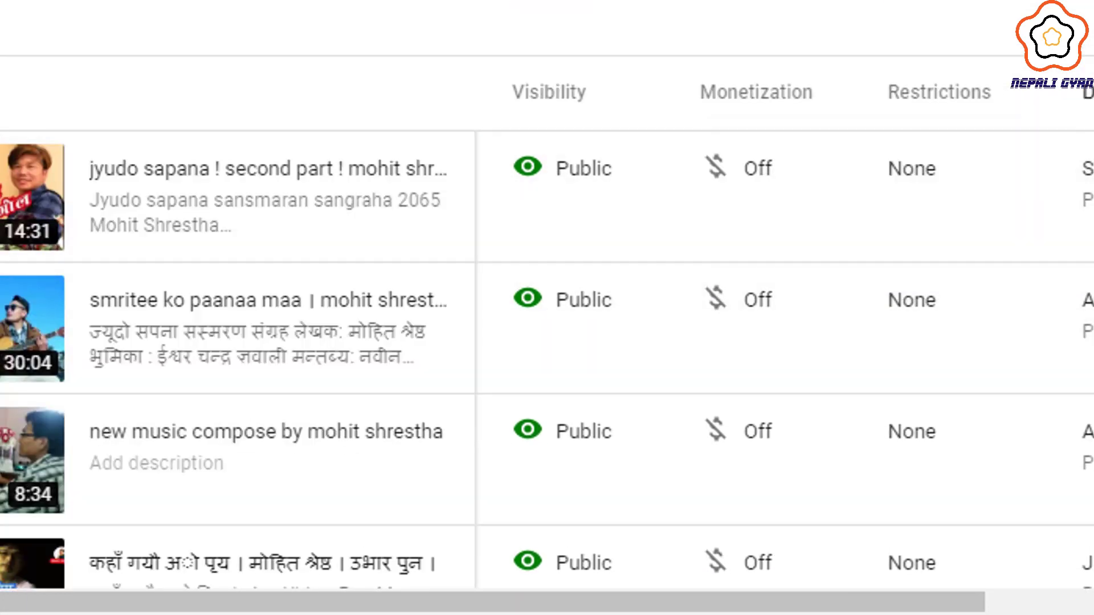
pyautogui.scroll(-7, 860, 127)
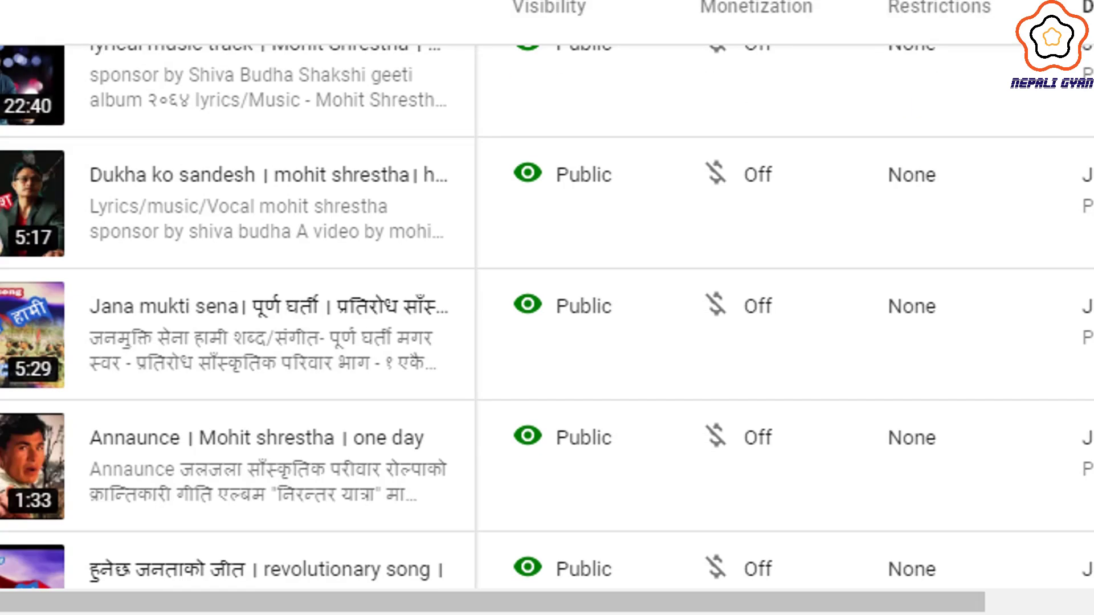
pyautogui.scroll(10, 689, 171)
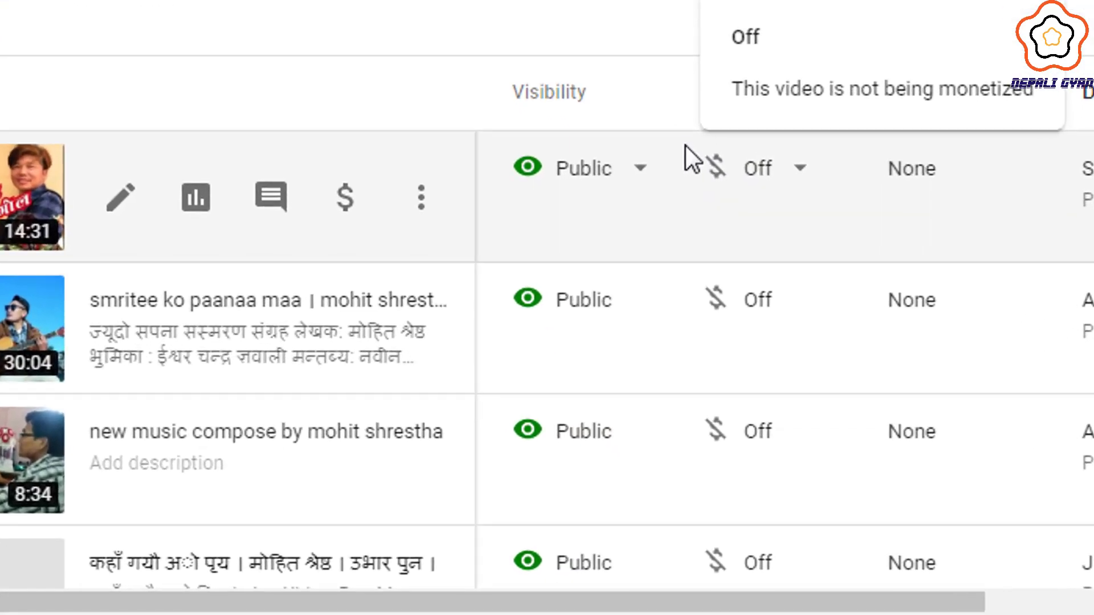
pyautogui.moveTo(666, 101)
pyautogui.mouseDown()
pyautogui.moveTo(736, 265)
pyautogui.moveTo(797, 346)
pyautogui.moveTo(809, 592)
pyautogui.mouseUp()
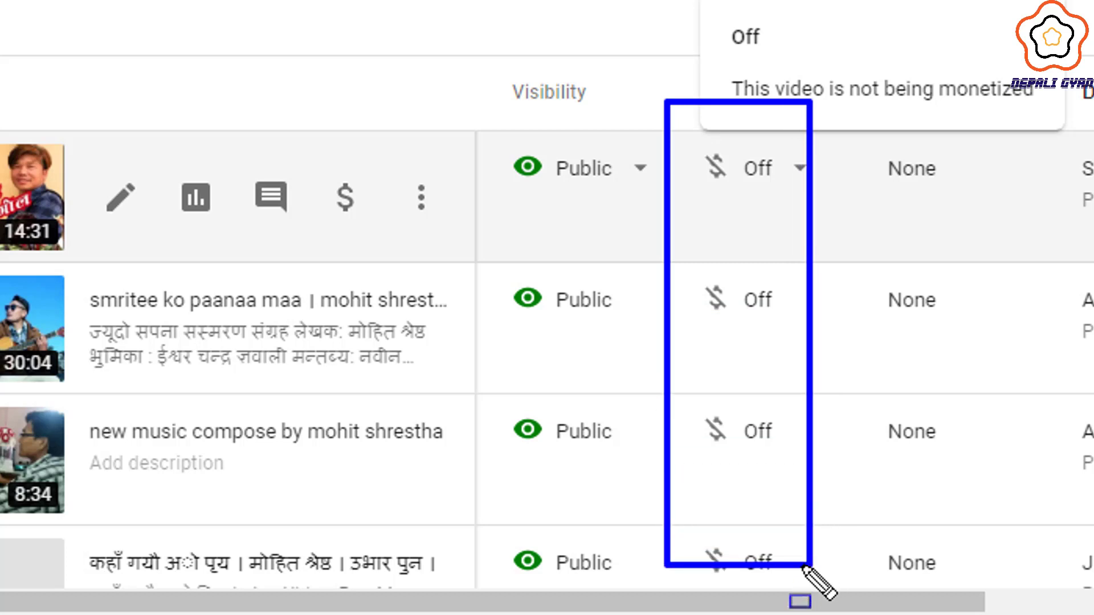
pyautogui.press('Escape')
pyautogui.scroll(-3, 764, 274)
pyautogui.scroll(3, 763, 274)
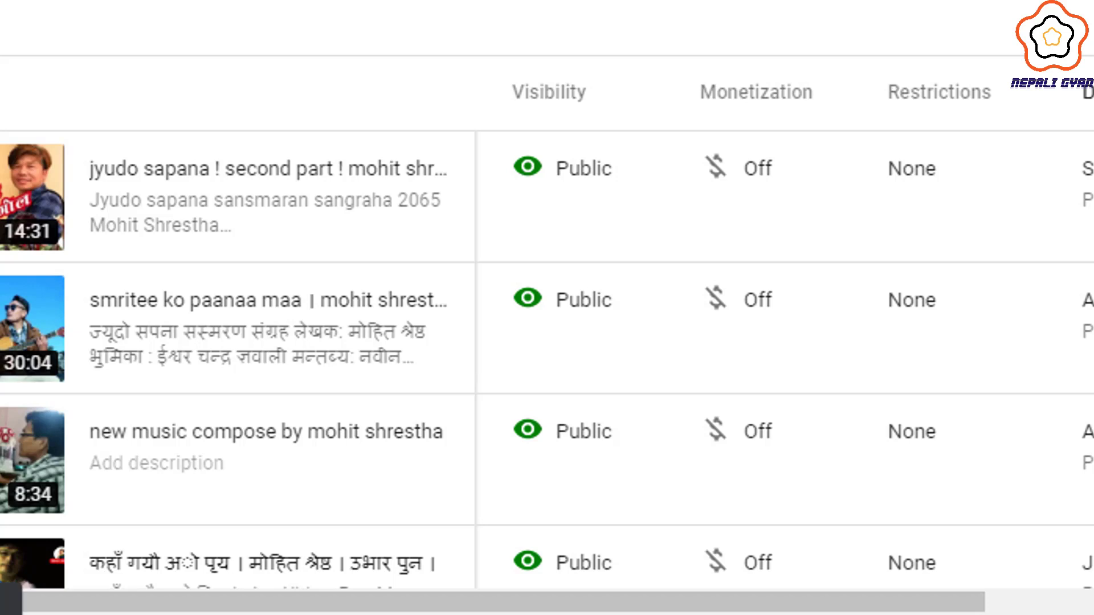
# - Scroll through the rest of the Uploads list, including the later songs, all Public with monetization Off
pyautogui.scroll(-5, 547, 319)
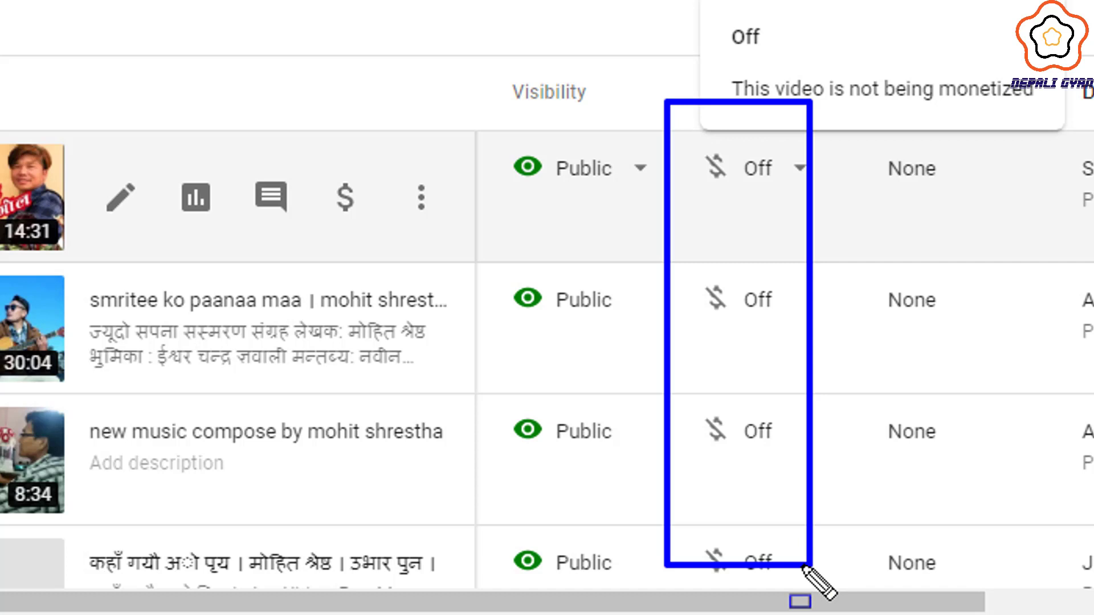
pyautogui.press('Escape')
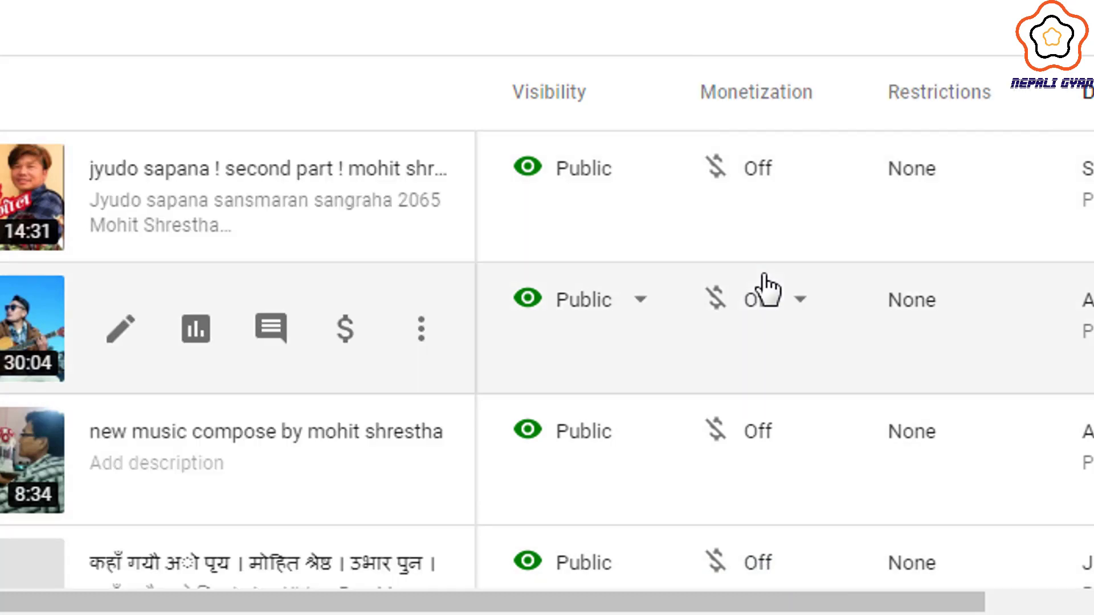
pyautogui.moveTo(766, 290)
pyautogui.scroll(-5, 766, 291)
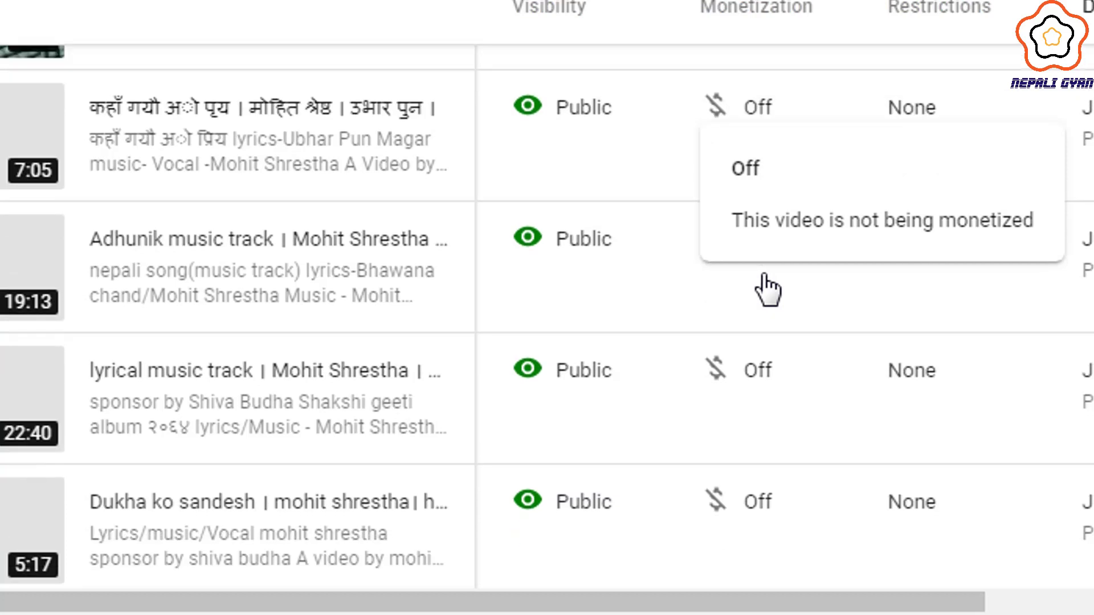
pyautogui.scroll(7, 765, 289)
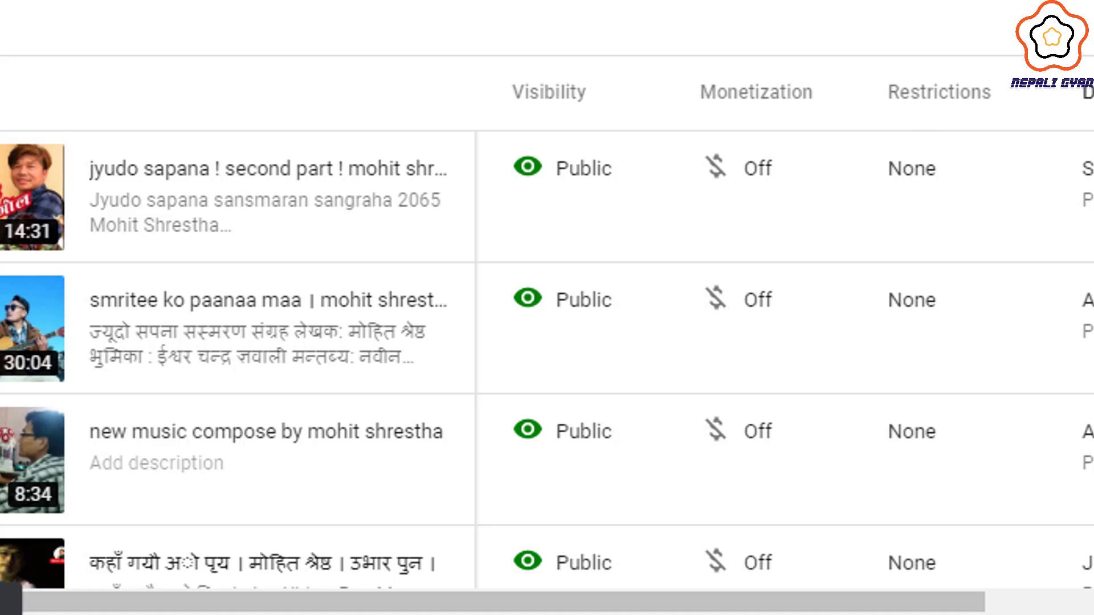
pyautogui.scroll(-12, 547, 319)
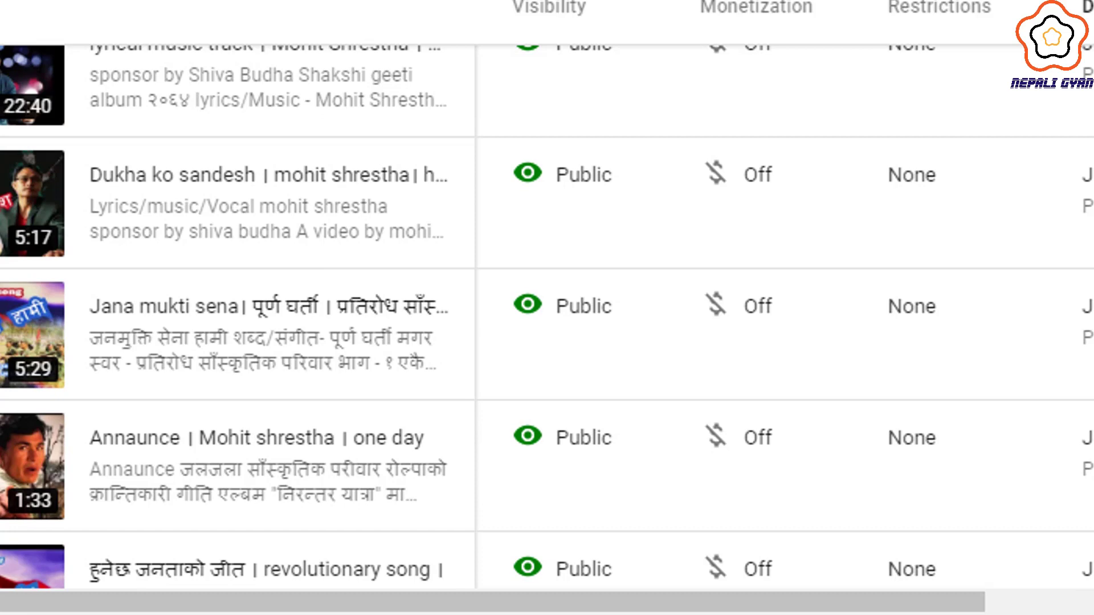
pyautogui.scroll(12, 547, 319)
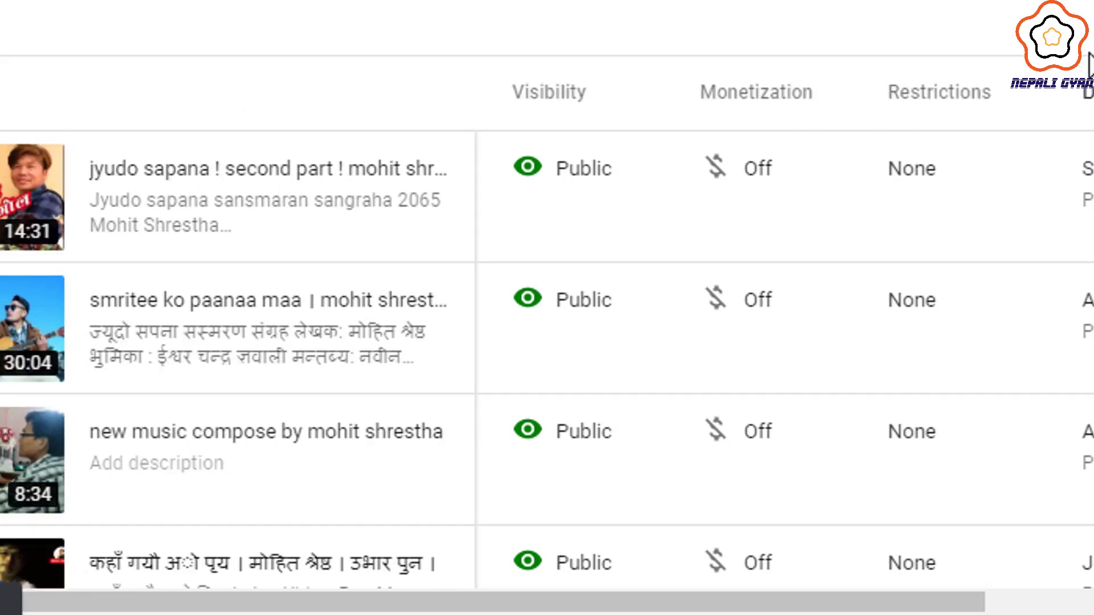
pyautogui.scroll(-12, 547, 319)
pyautogui.scroll(-5, 547, 319)
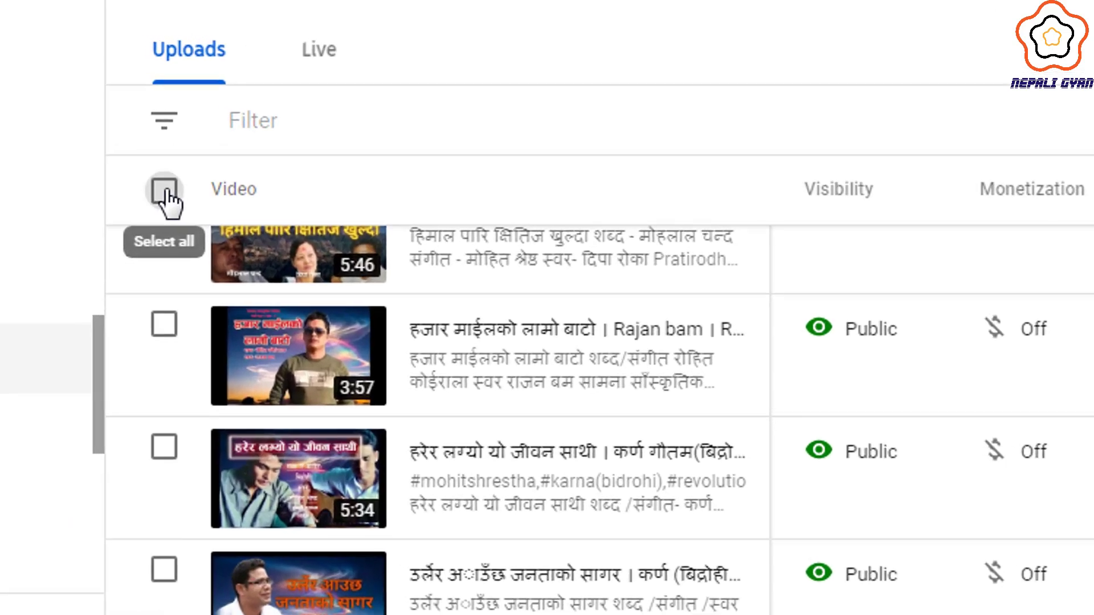
# - Select the 50 videos on the page, then extend the selection to all channel videos
pyautogui.click(165, 191)
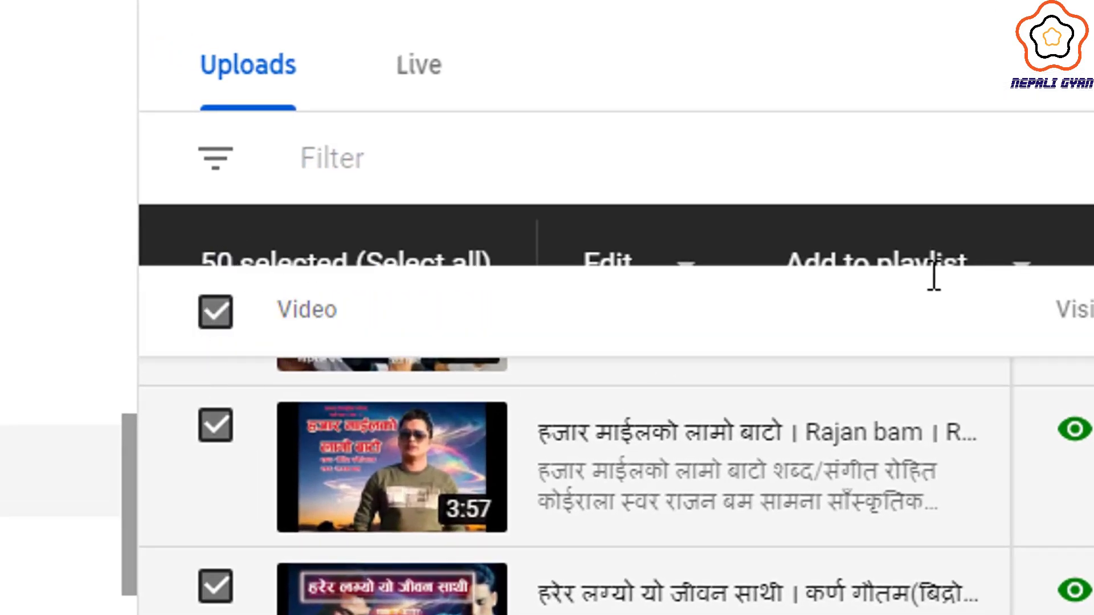
pyautogui.scroll(-1, 713, 137)
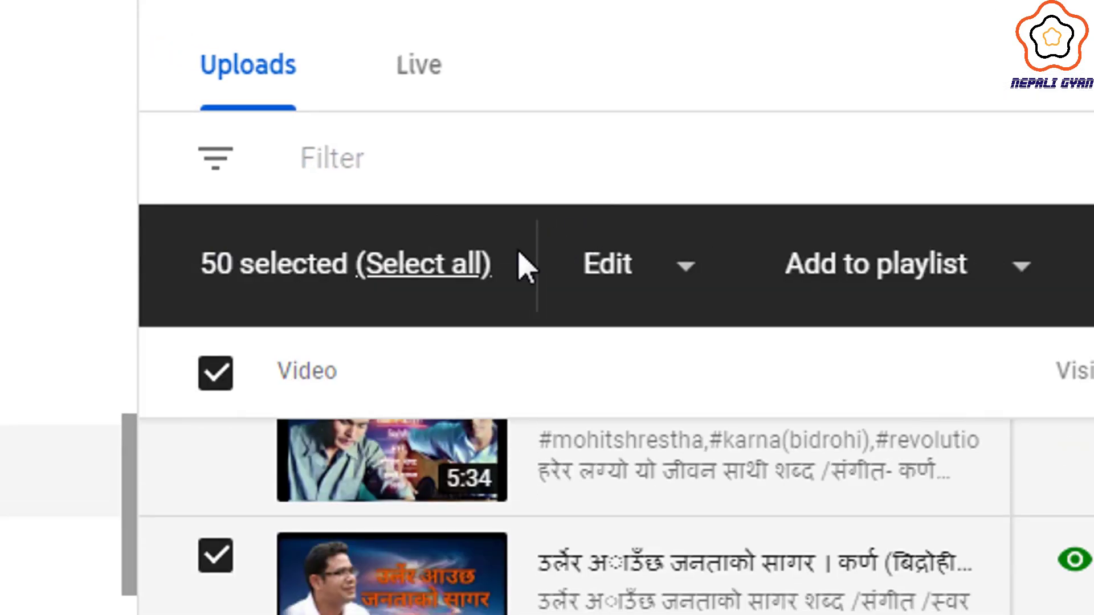
pyautogui.click(438, 269)
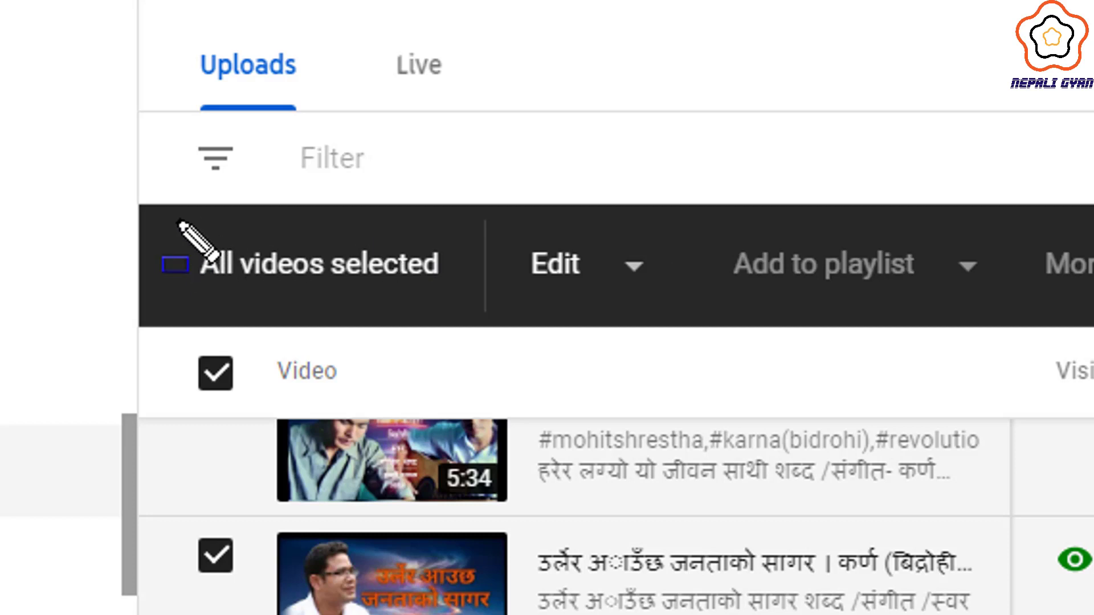
pyautogui.moveTo(174, 218)
pyautogui.mouseDown()
pyautogui.moveTo(519, 309)
pyautogui.moveTo(1082, 251)
pyautogui.moveTo(1093, 186)
pyautogui.mouseUp()
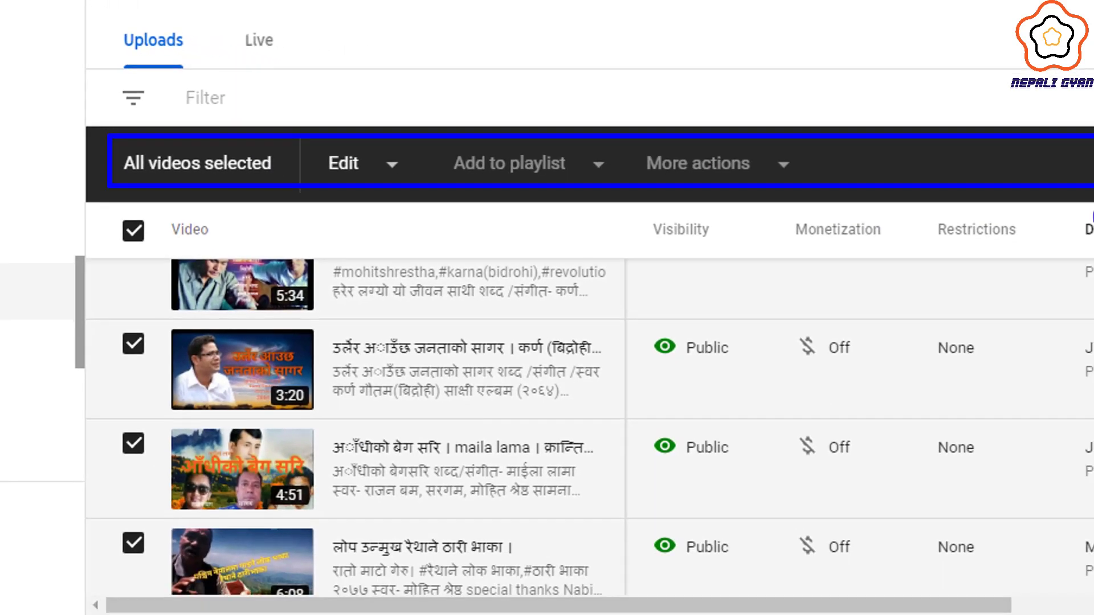
pyautogui.press('Escape')
pyautogui.moveTo(778, 170)
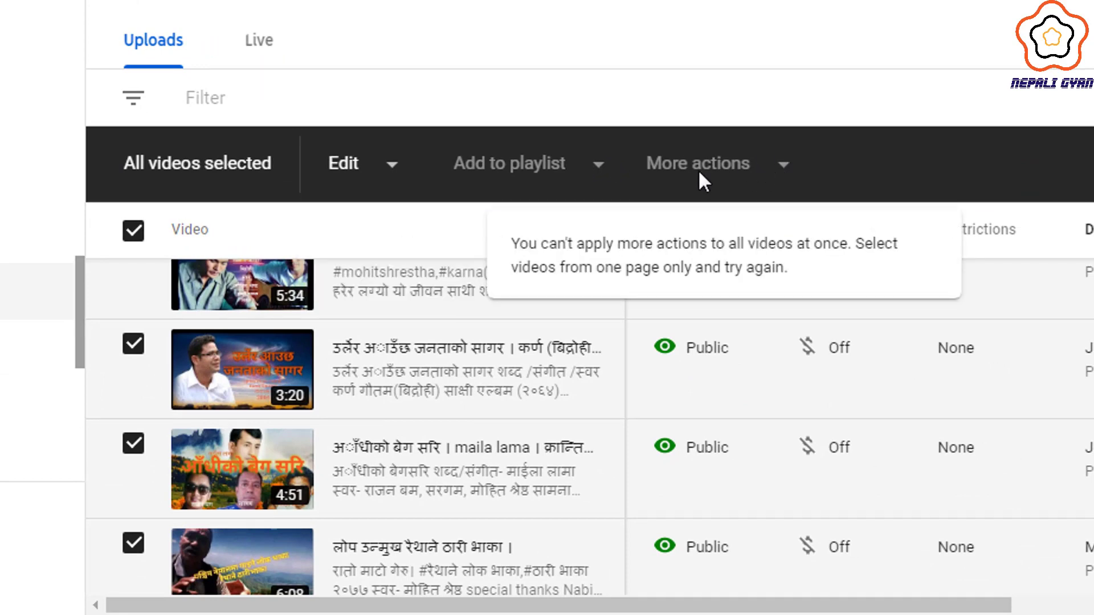
# - Bulk edit Monetization to On for all videos and submit the update for confirmation
pyautogui.click(392, 166)
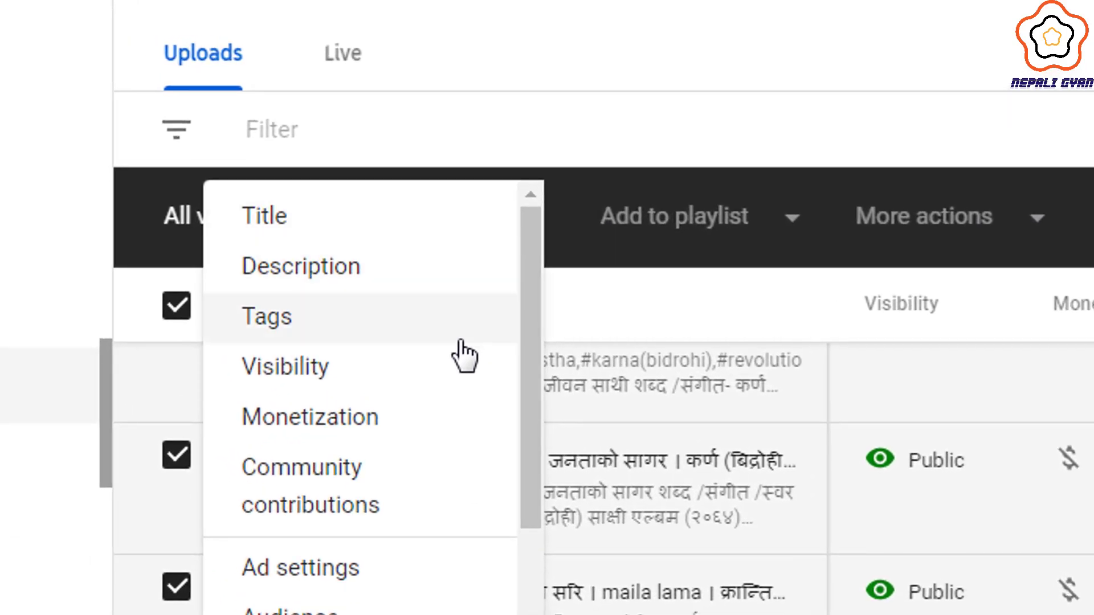
pyautogui.scroll(-3, 454, 353)
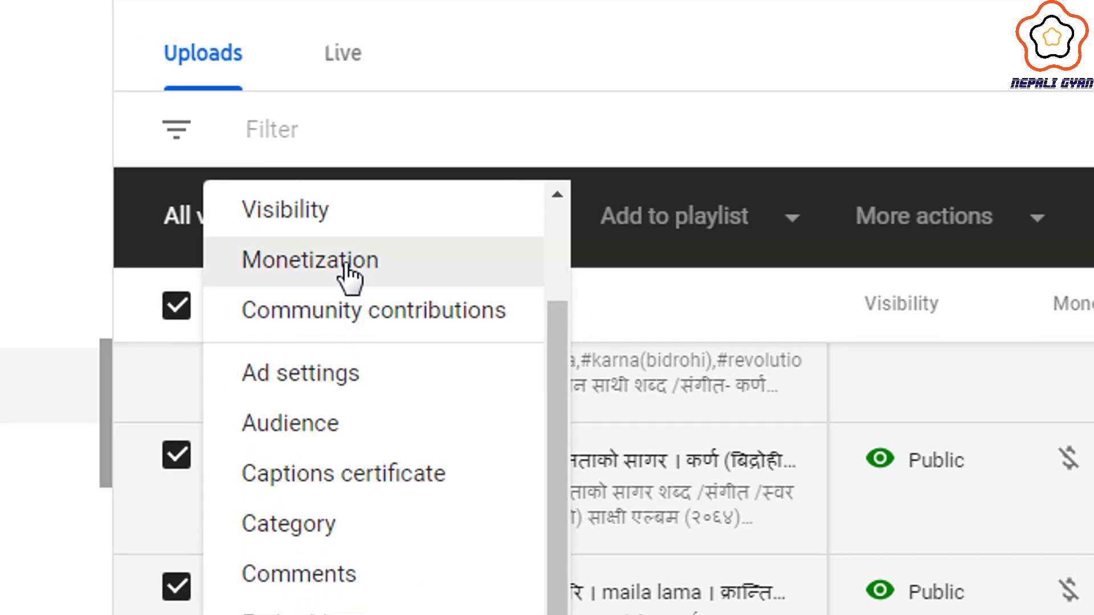
pyautogui.click(349, 274)
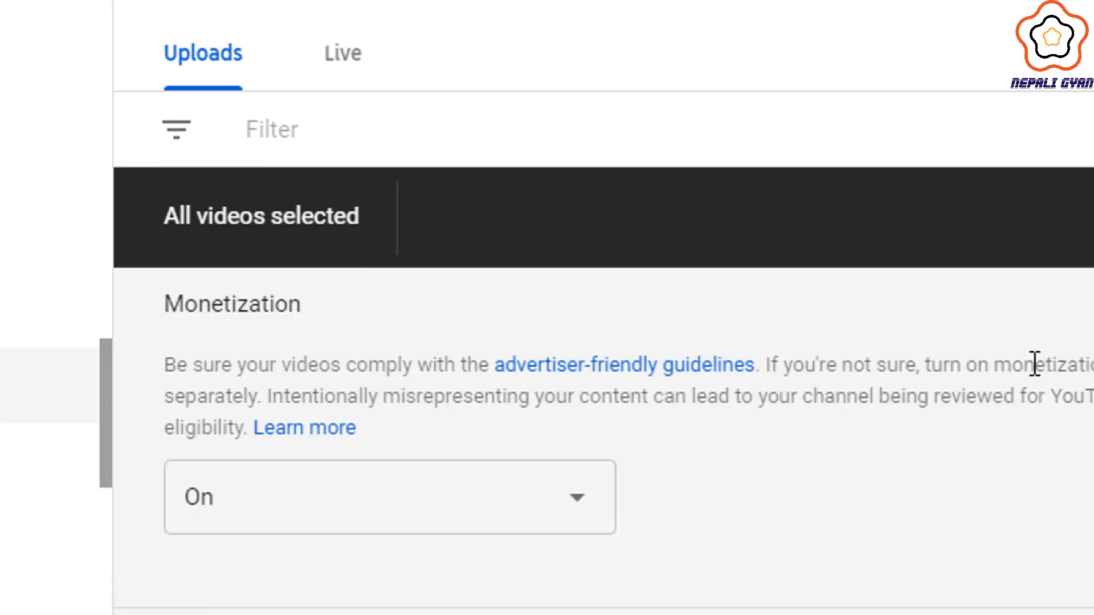
pyautogui.click(351, 493)
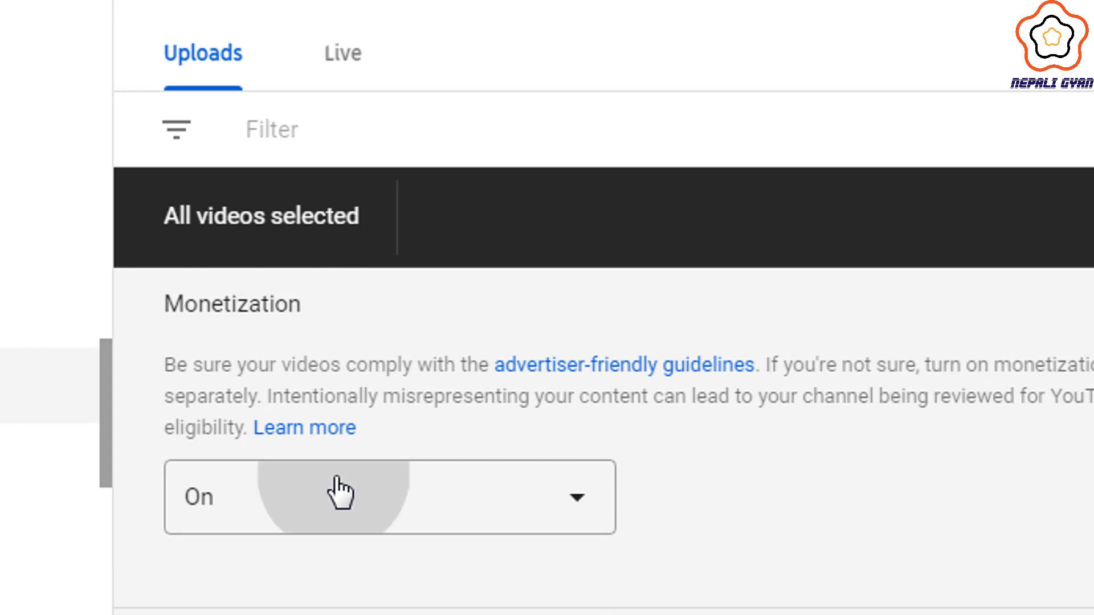
pyautogui.click(292, 501)
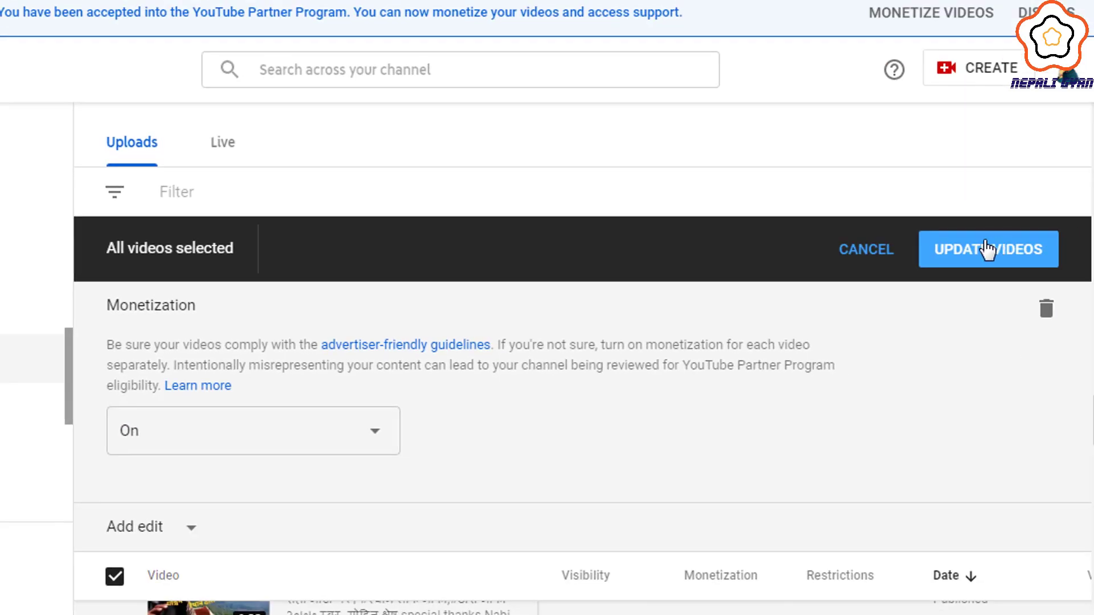
pyautogui.click(985, 251)
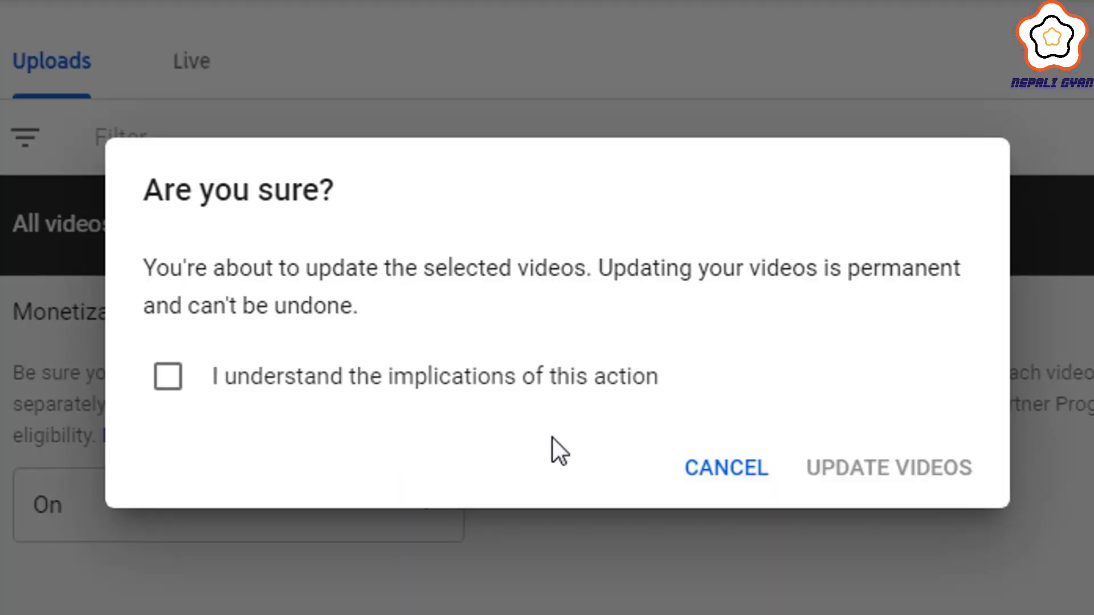
# - Acknowledge the permanent change and start the bulk monetization update for all videos
pyautogui.click(216, 379)
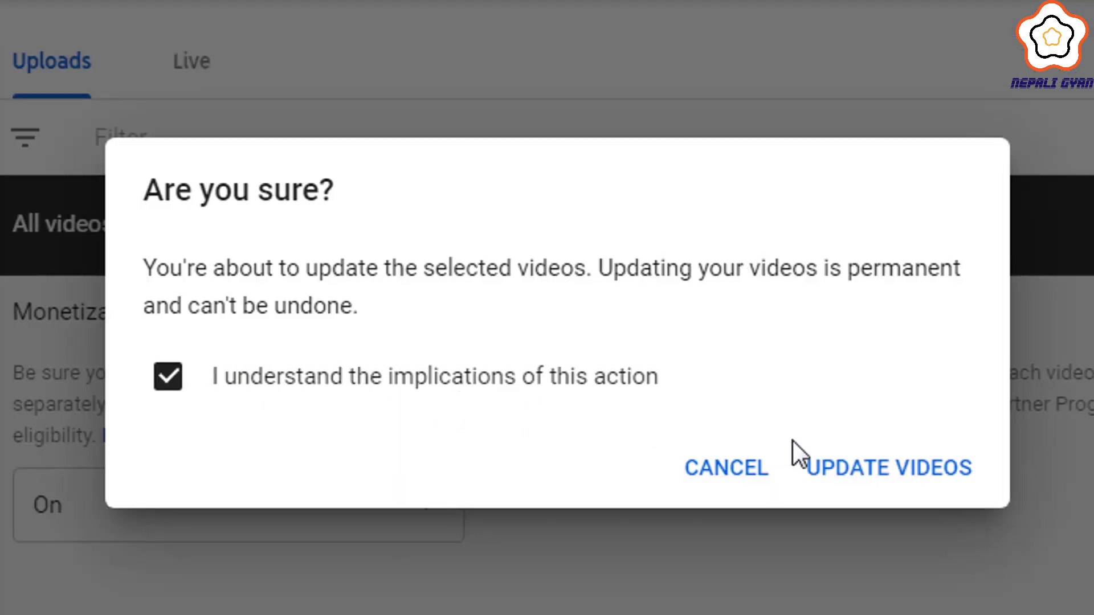
pyautogui.click(854, 469)
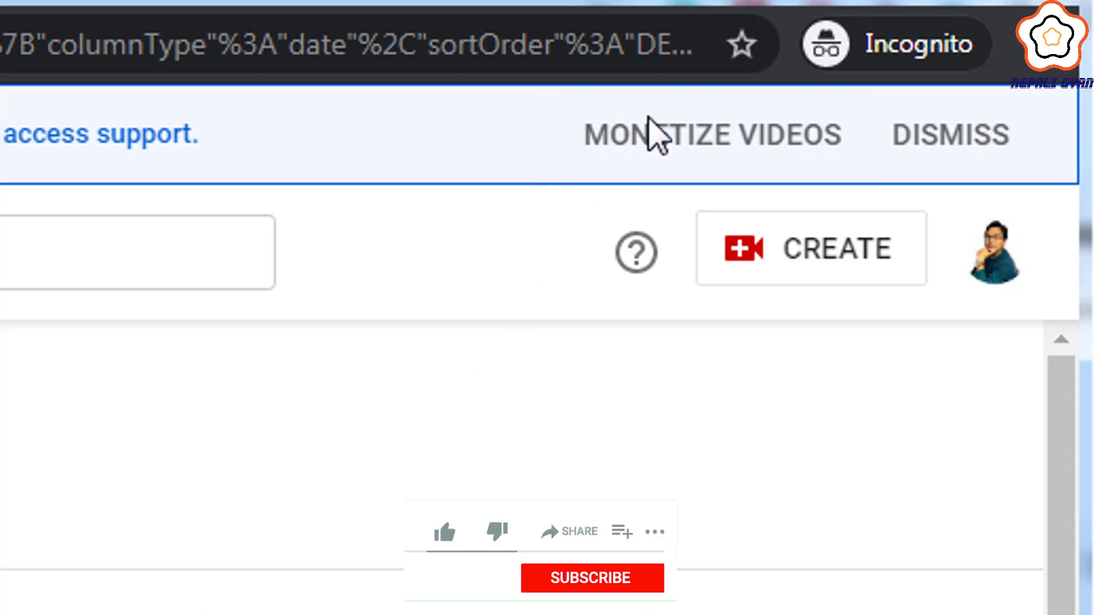
# - Choose 'Monetize all videos now' with all ad types kept checked and apply the preferences
pyautogui.click(656, 133)
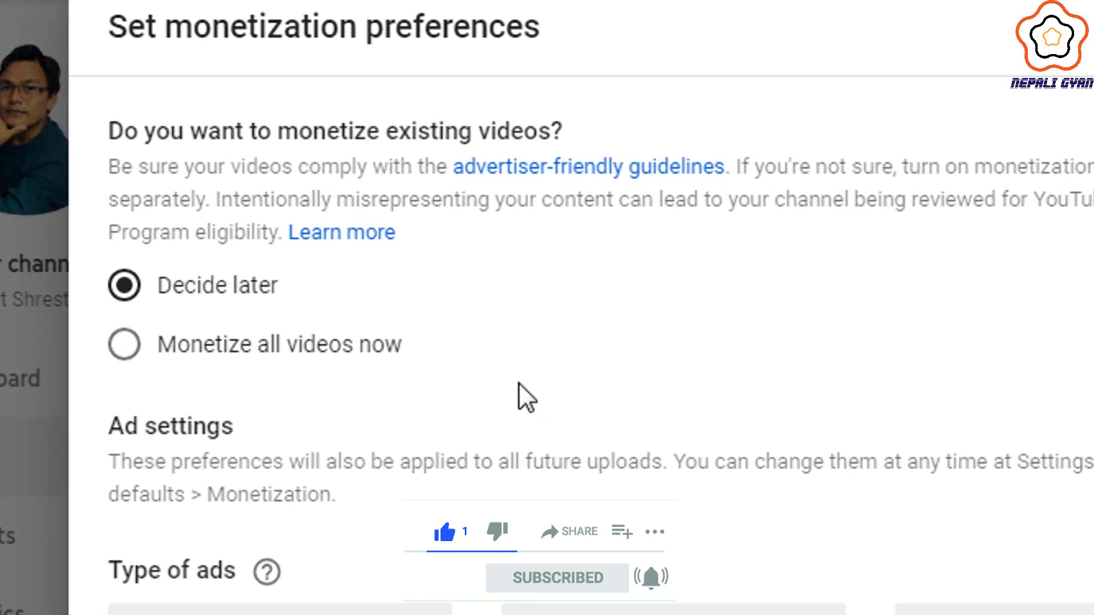
pyautogui.scroll(-4, 519, 397)
pyautogui.scroll(-4, 366, 270)
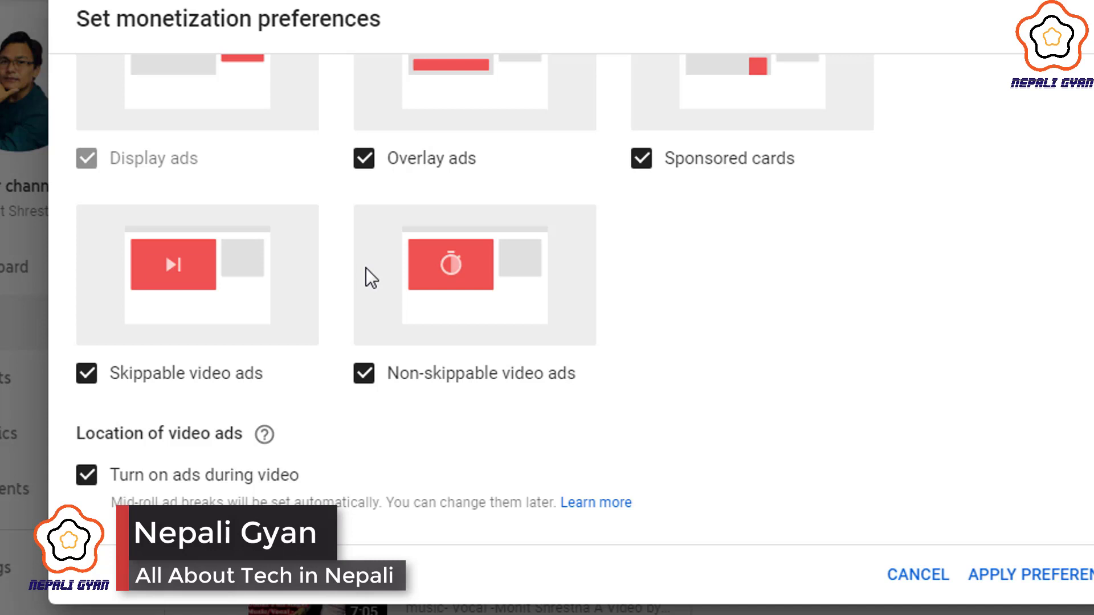
pyautogui.scroll(8, 370, 273)
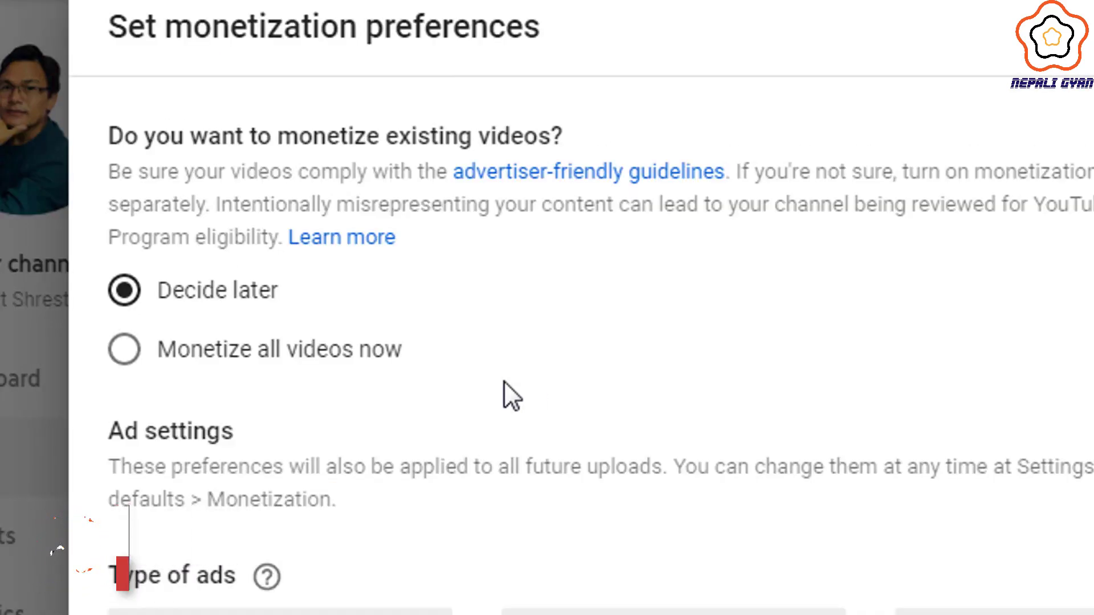
pyautogui.click(202, 353)
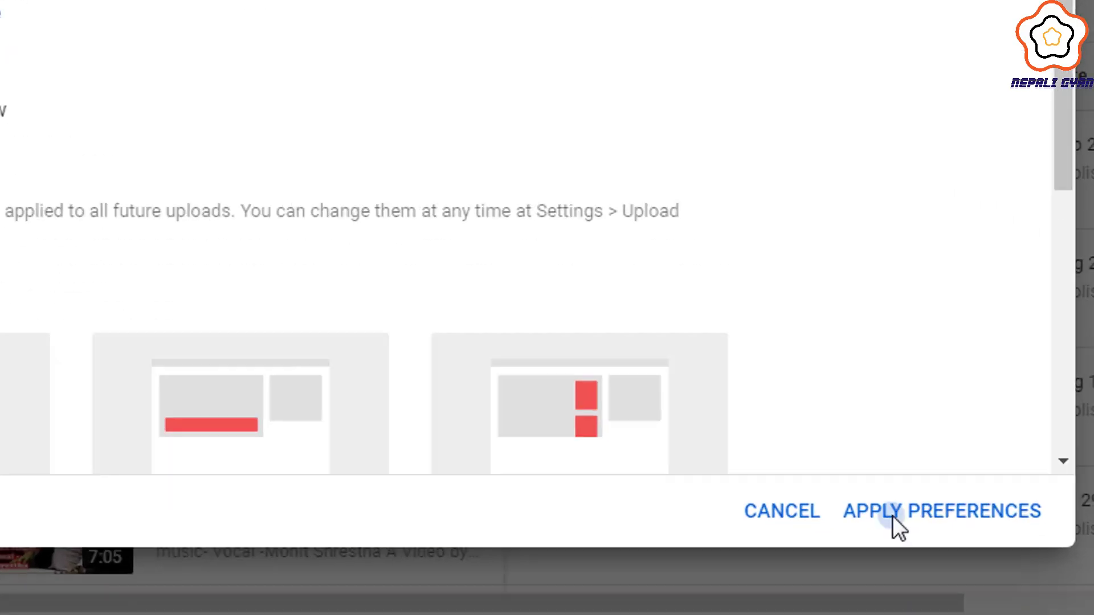
pyautogui.click(892, 516)
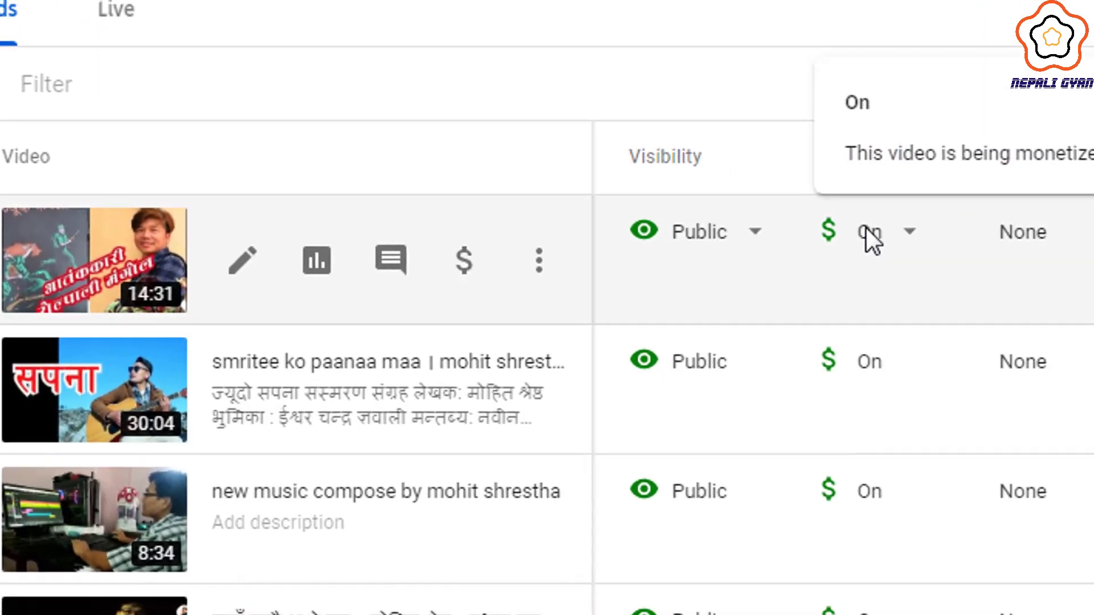
pyautogui.moveTo(840, 372)
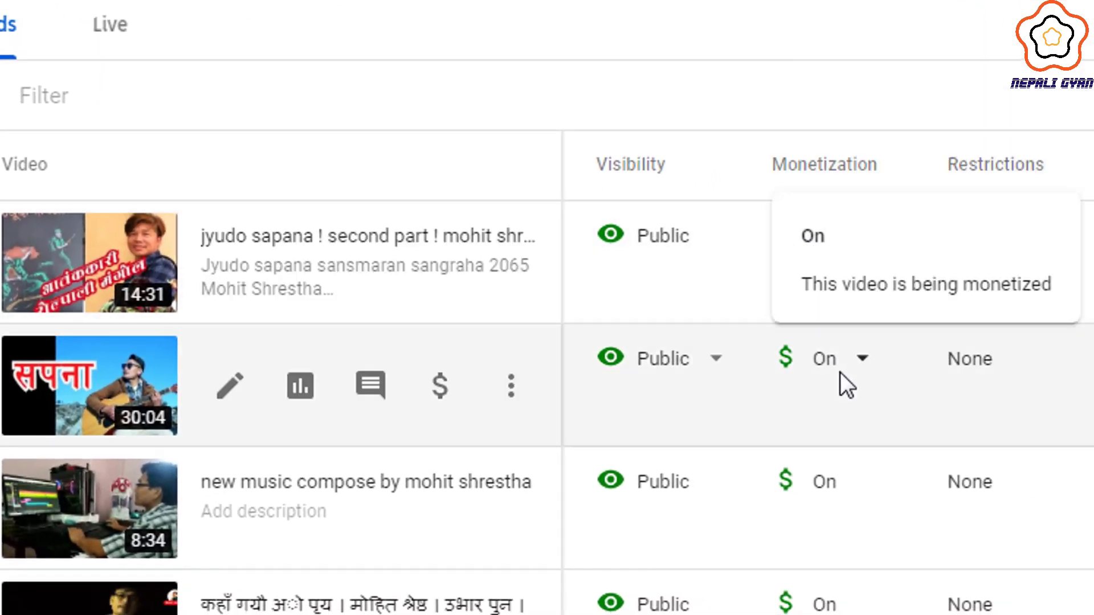
pyautogui.scroll(-20, 839, 371)
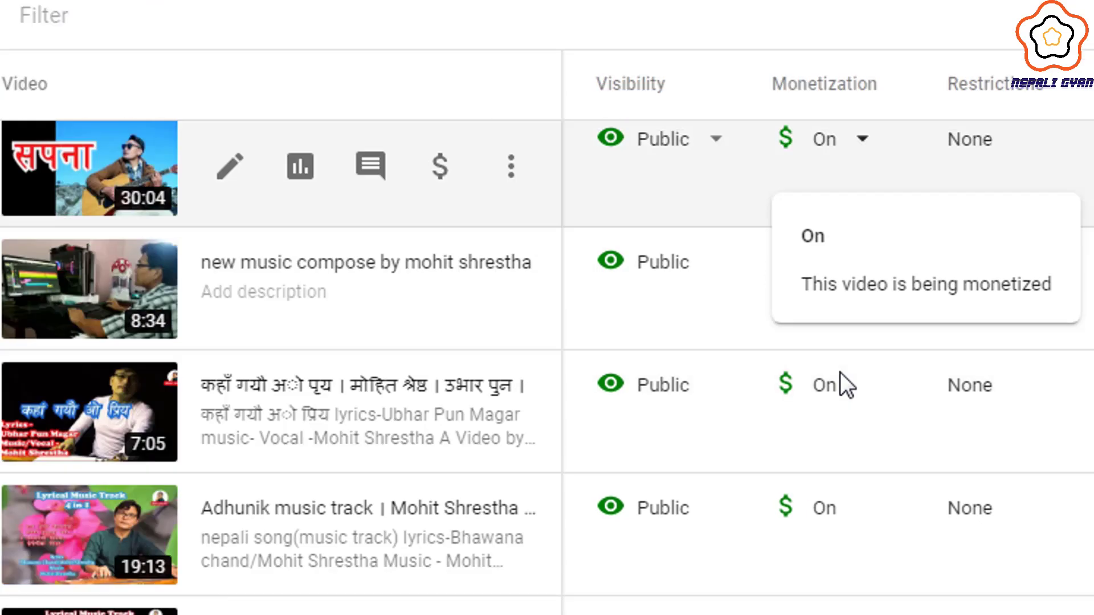
pyautogui.scroll(-10, 840, 372)
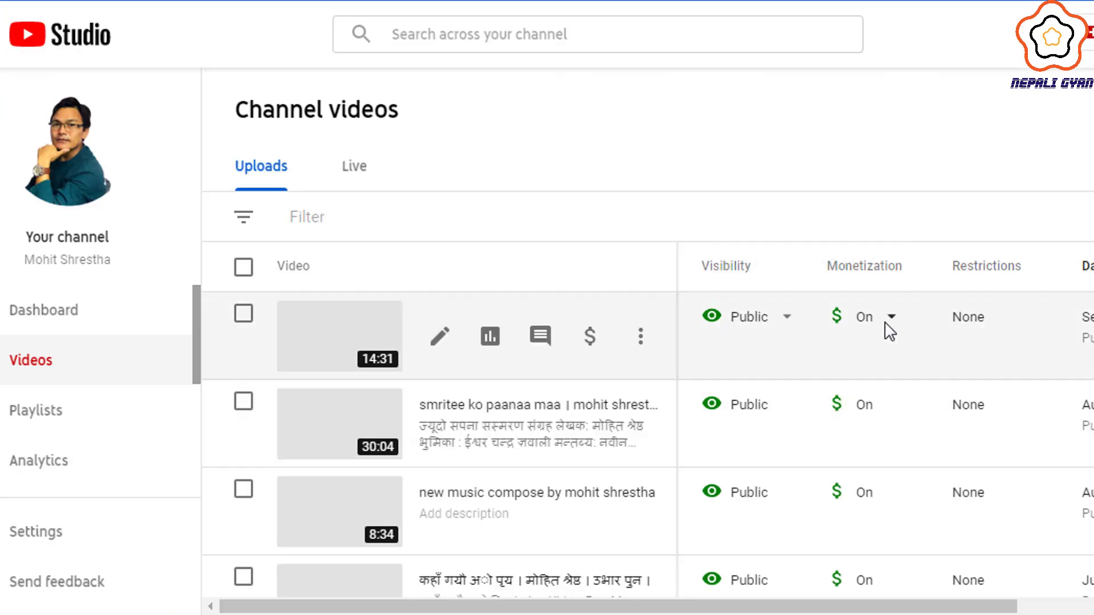
pyautogui.moveTo(855, 317)
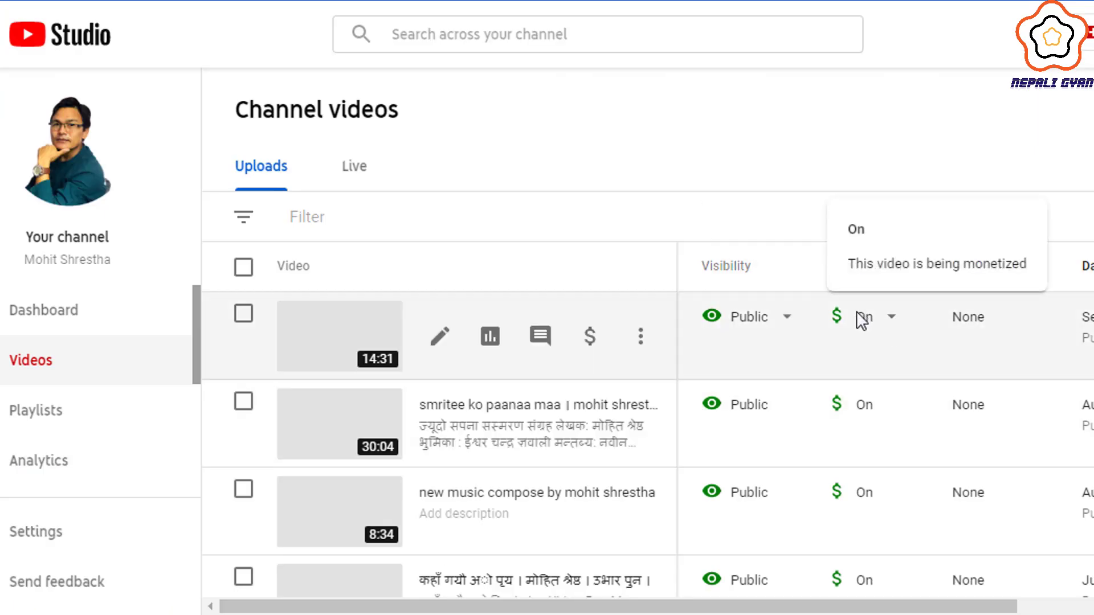
pyautogui.moveTo(806, 278)
pyautogui.mouseDown()
pyautogui.moveTo(901, 495)
pyautogui.moveTo(905, 589)
pyautogui.mouseUp()
pyautogui.press('Escape')
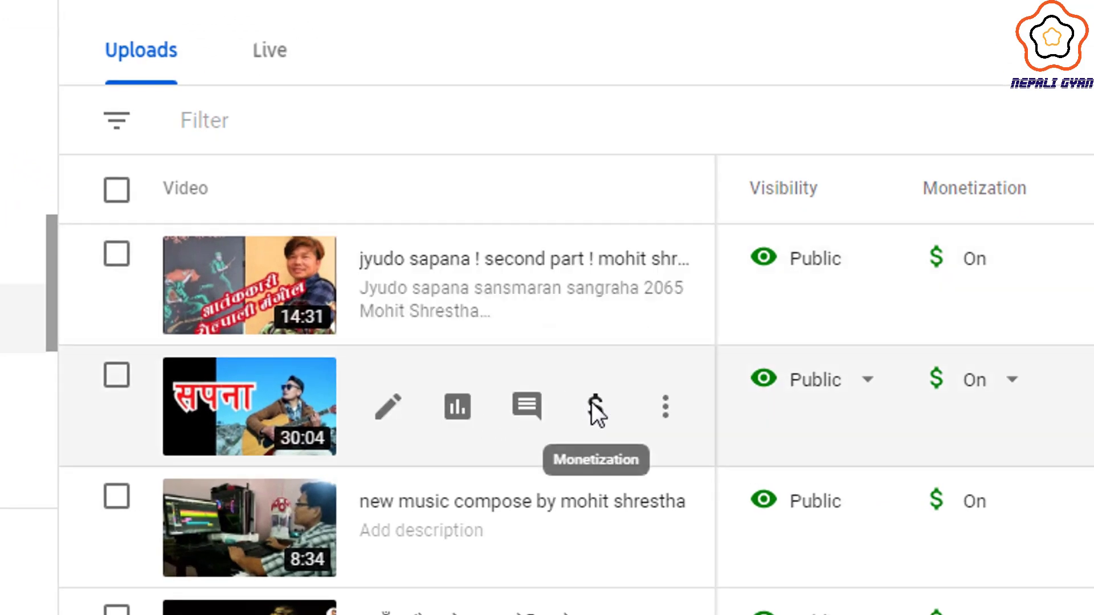
pyautogui.scroll(-2, 606, 422)
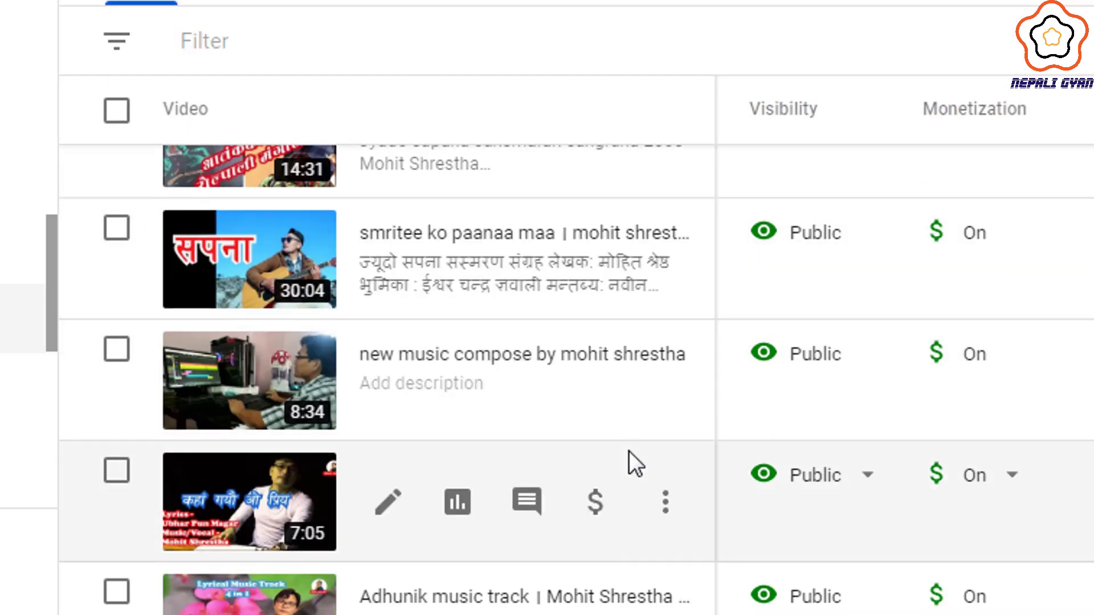
pyautogui.scroll(-2, 629, 451)
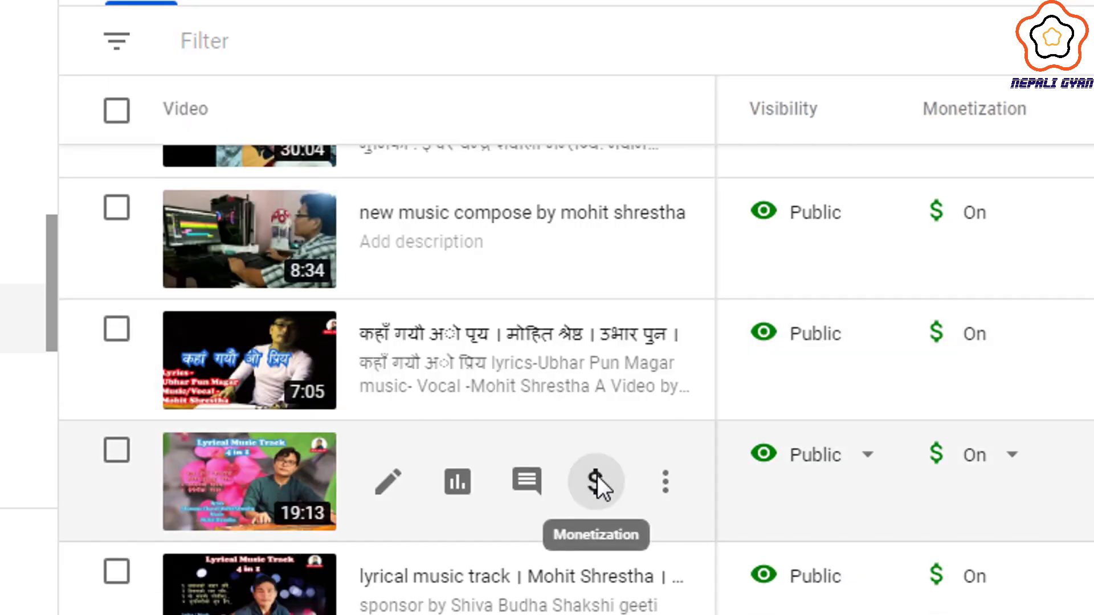
pyautogui.scroll(-2, 605, 502)
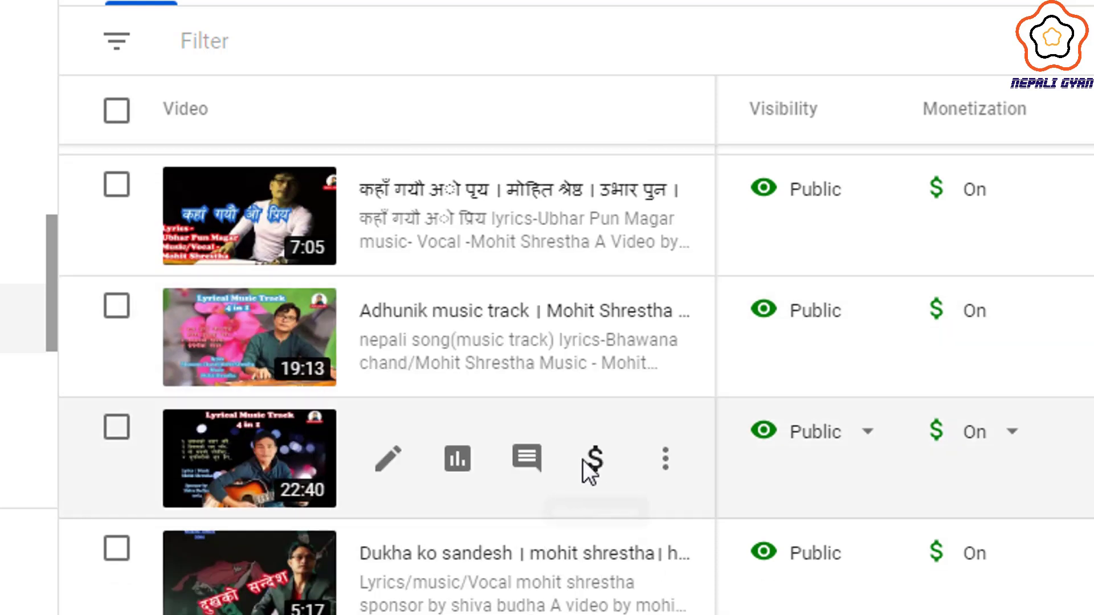
pyautogui.scroll(-2, 594, 471)
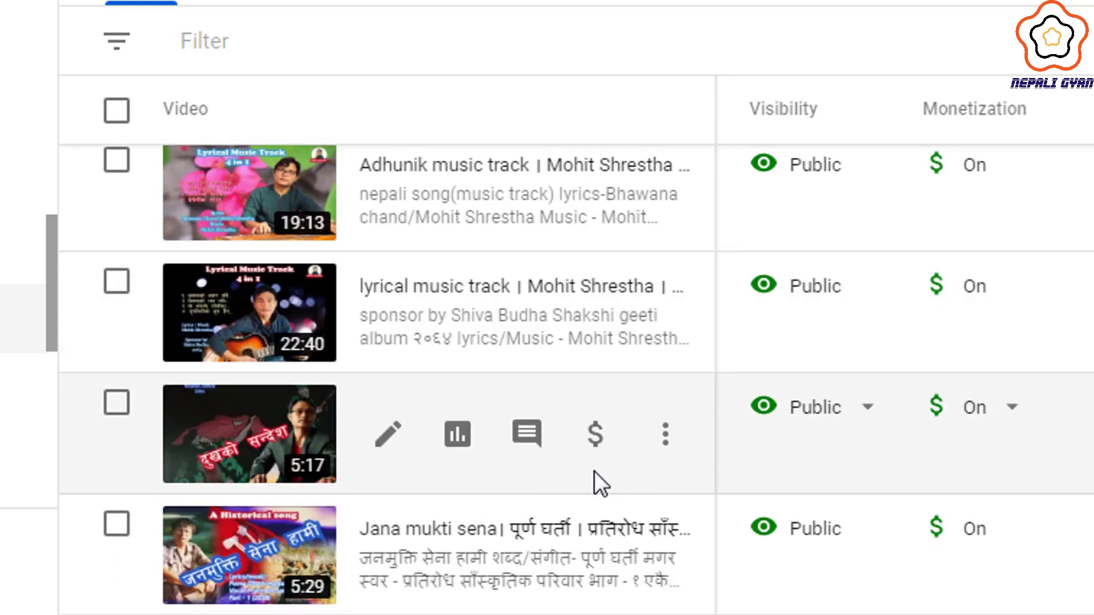
pyautogui.scroll(-3, 594, 470)
pyautogui.scroll(-8, 604, 464)
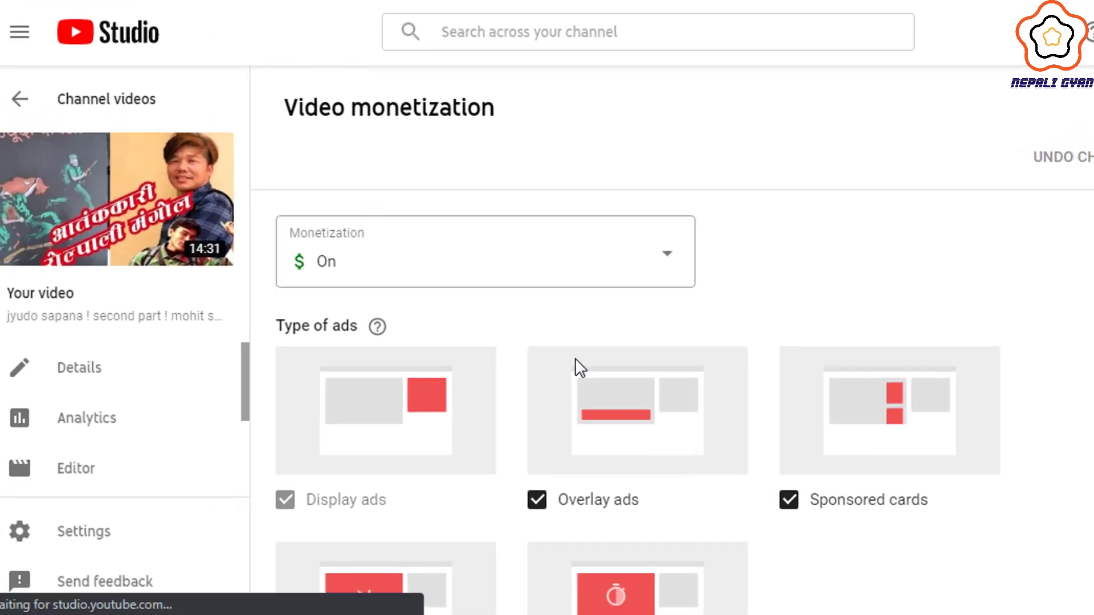
# - Open the Ad breaks editor for the 14:31 upload, showing its existing break at 13:46
pyautogui.scroll(-5, 822, 410)
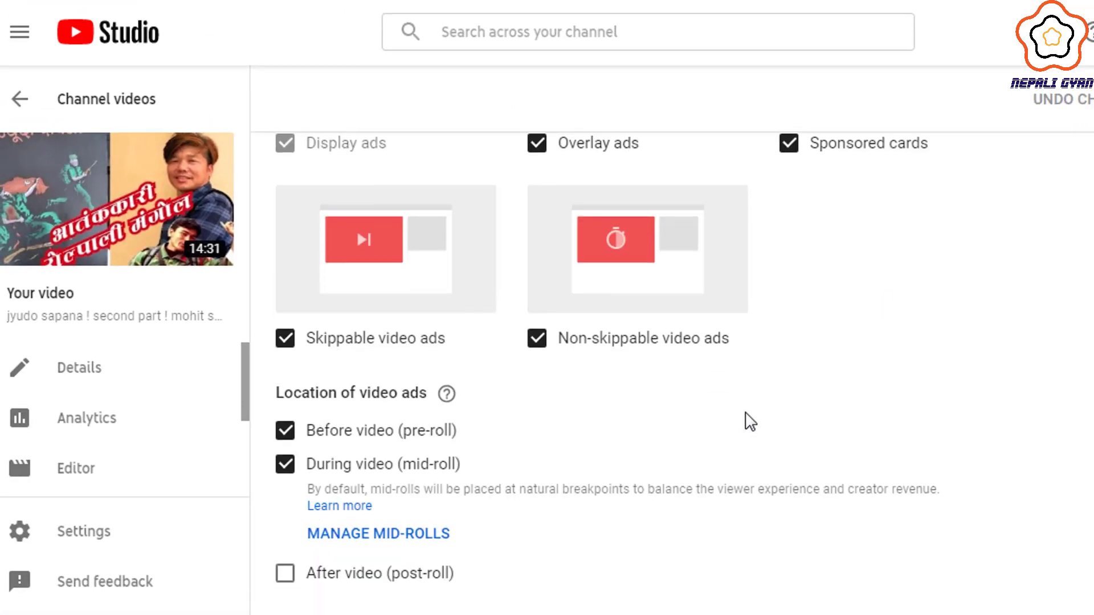
pyautogui.click(414, 533)
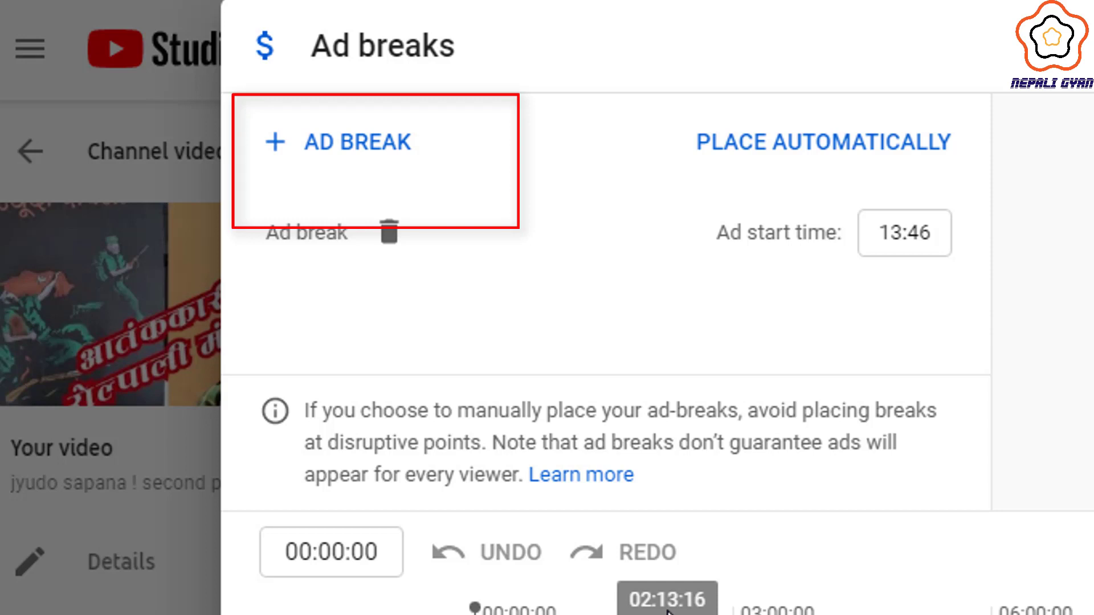
# - Add ad breaks at 02:59, 07:18 and 10:37, confirm them, and save the video's monetization settings
pyautogui.click(667, 613)
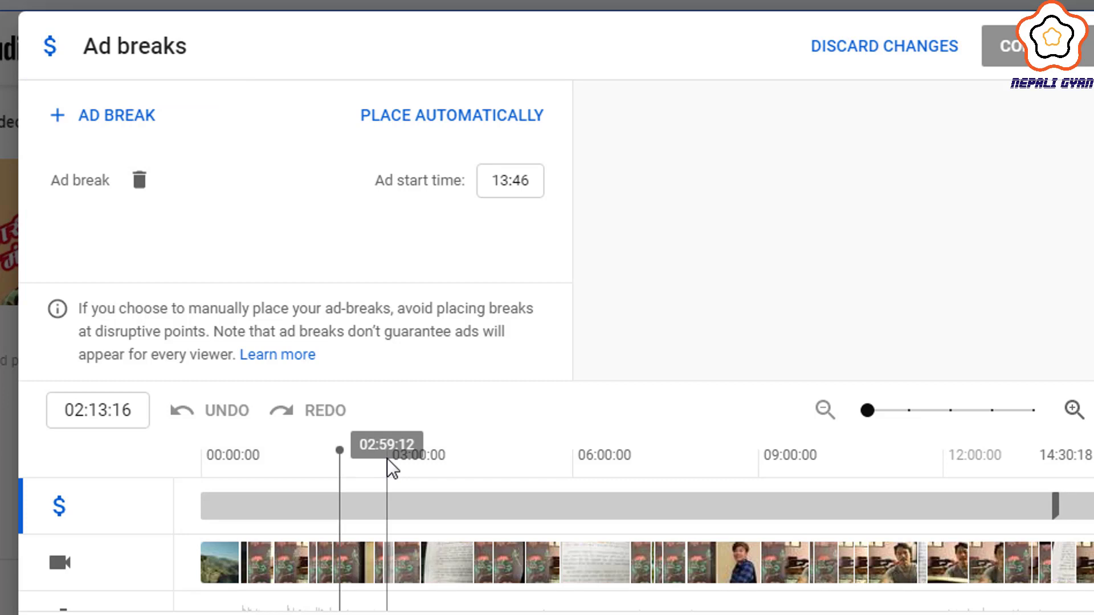
pyautogui.click(387, 458)
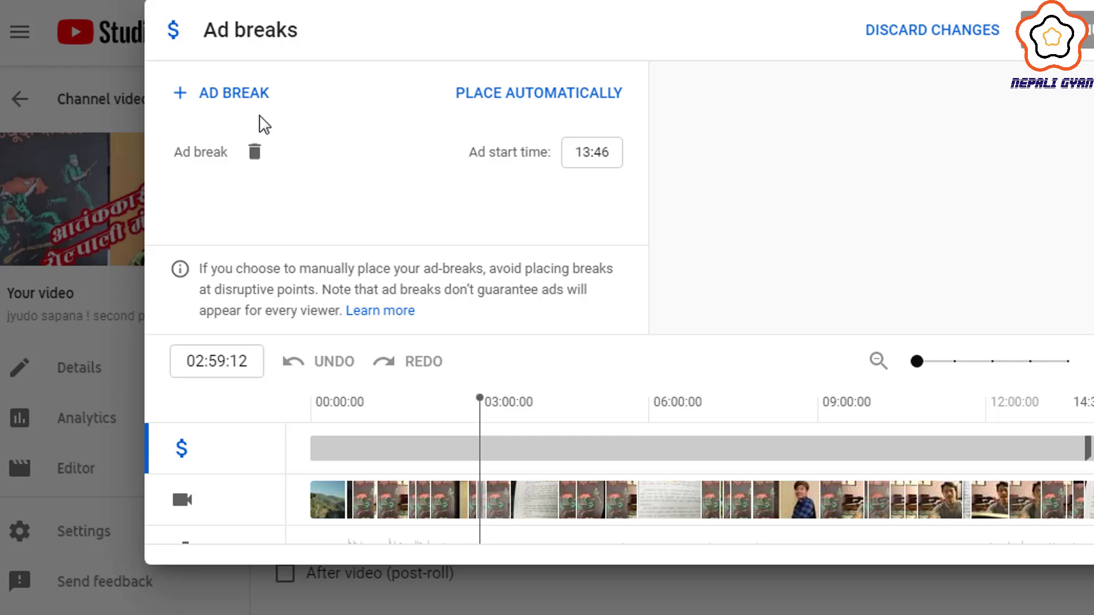
pyautogui.click(244, 97)
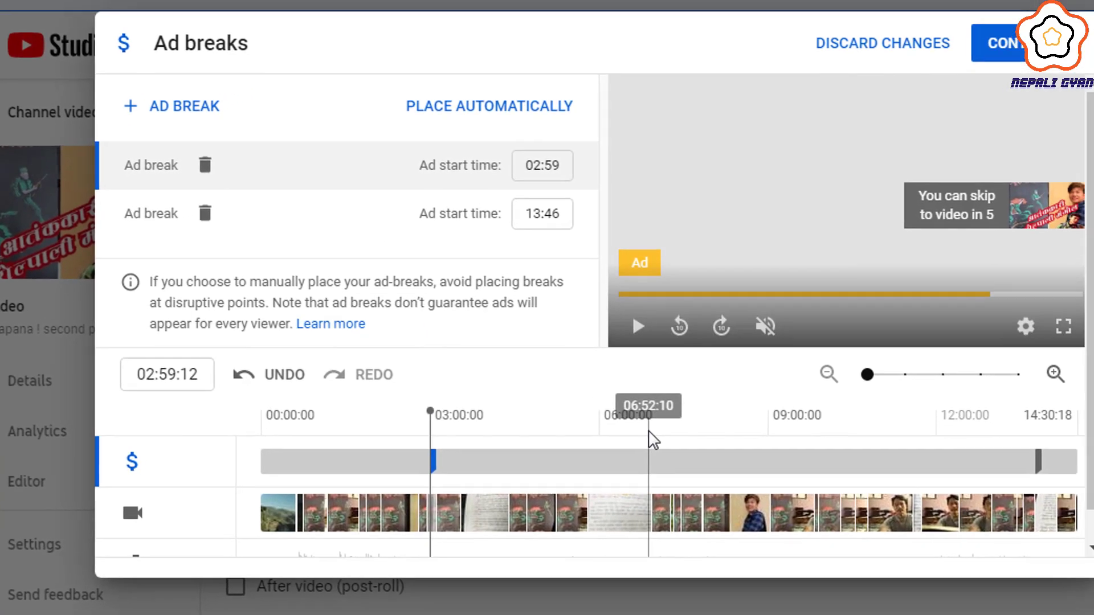
pyautogui.click(643, 452)
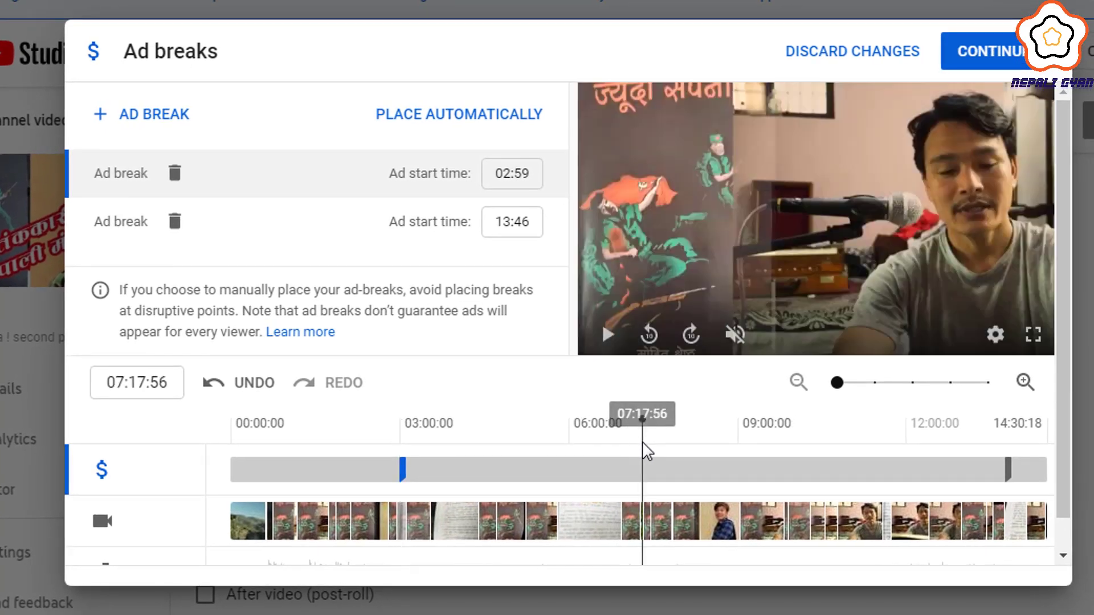
pyautogui.click(151, 120)
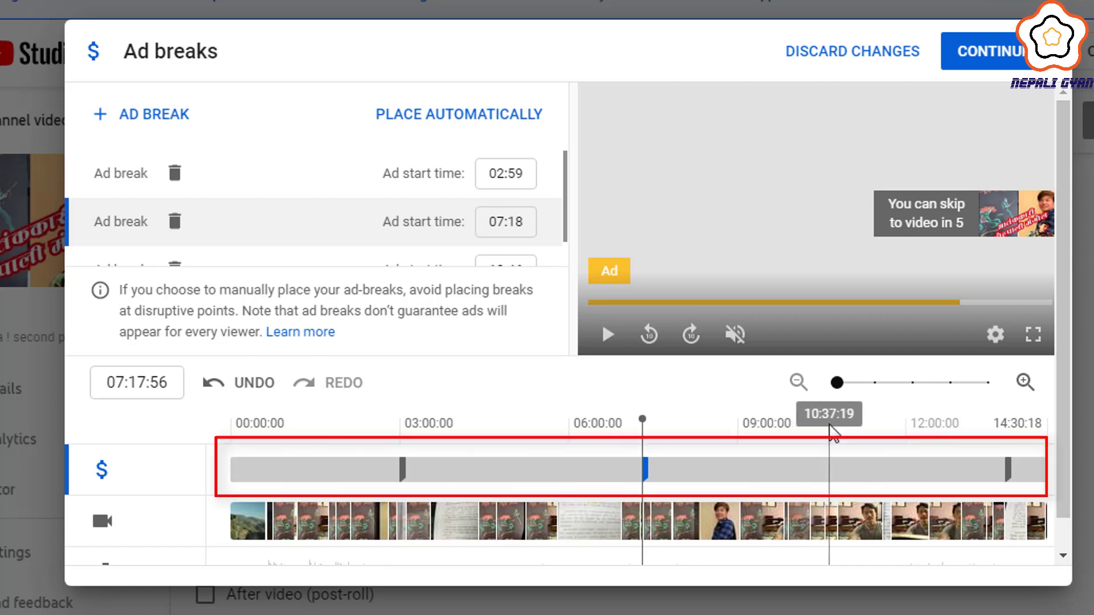
pyautogui.click(830, 427)
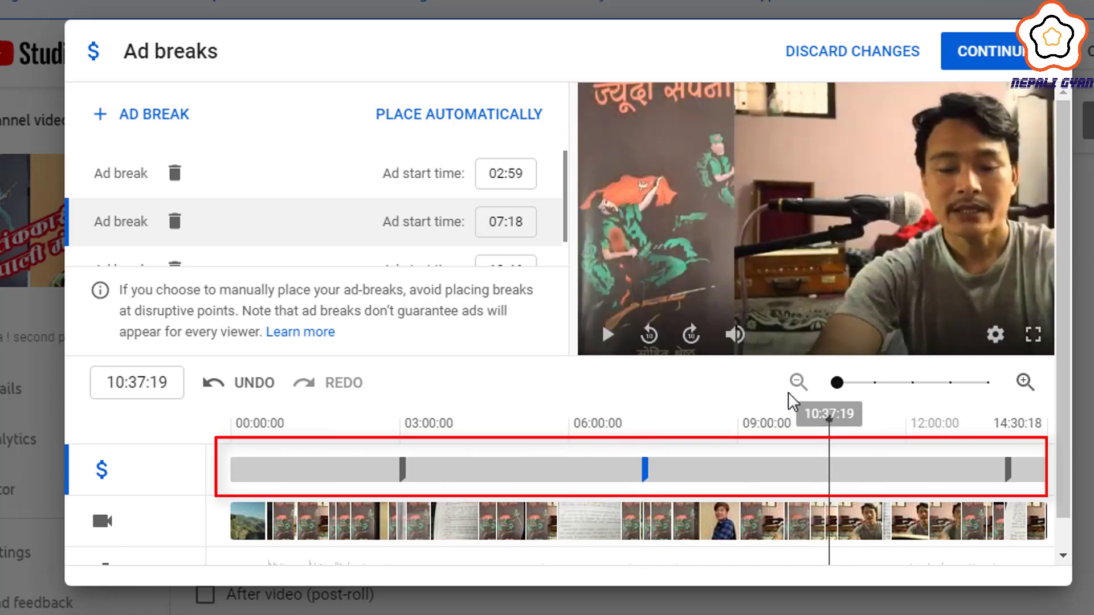
pyautogui.click(188, 114)
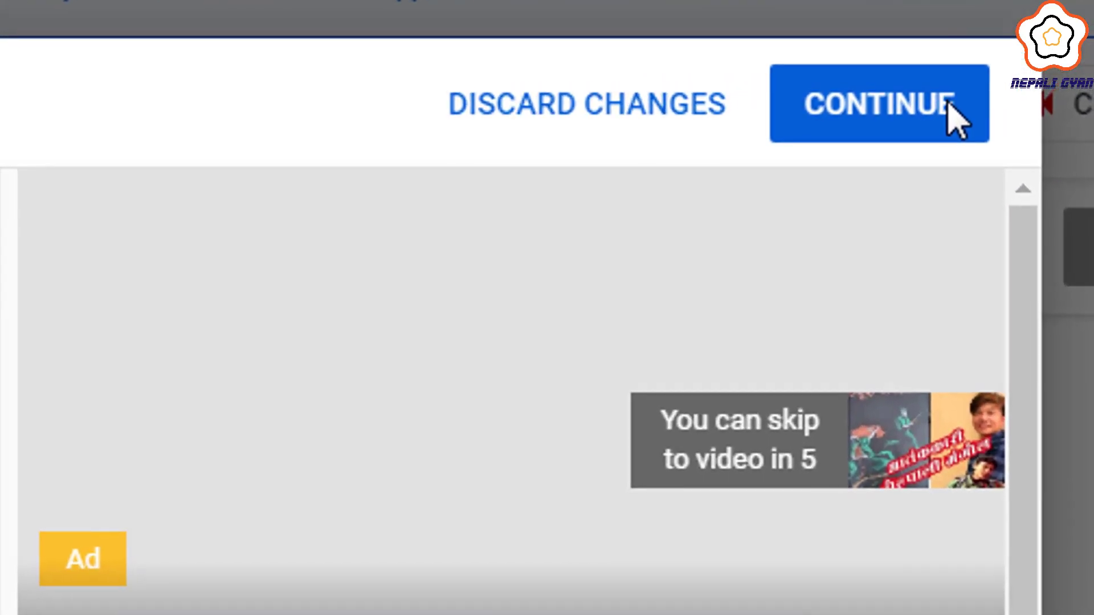
pyautogui.click(1027, 51)
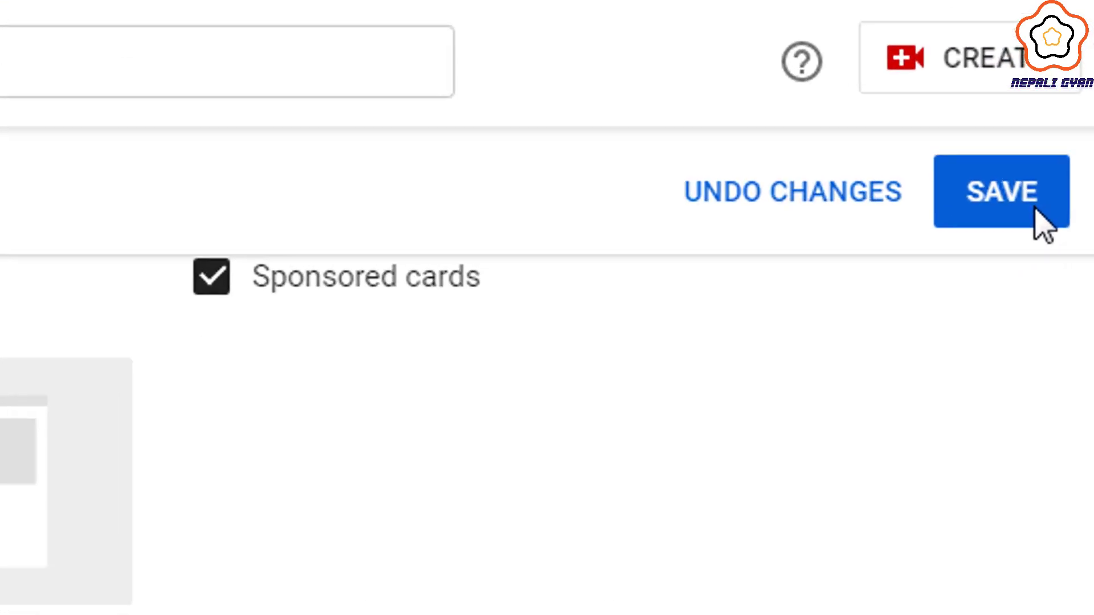
pyautogui.click(1036, 209)
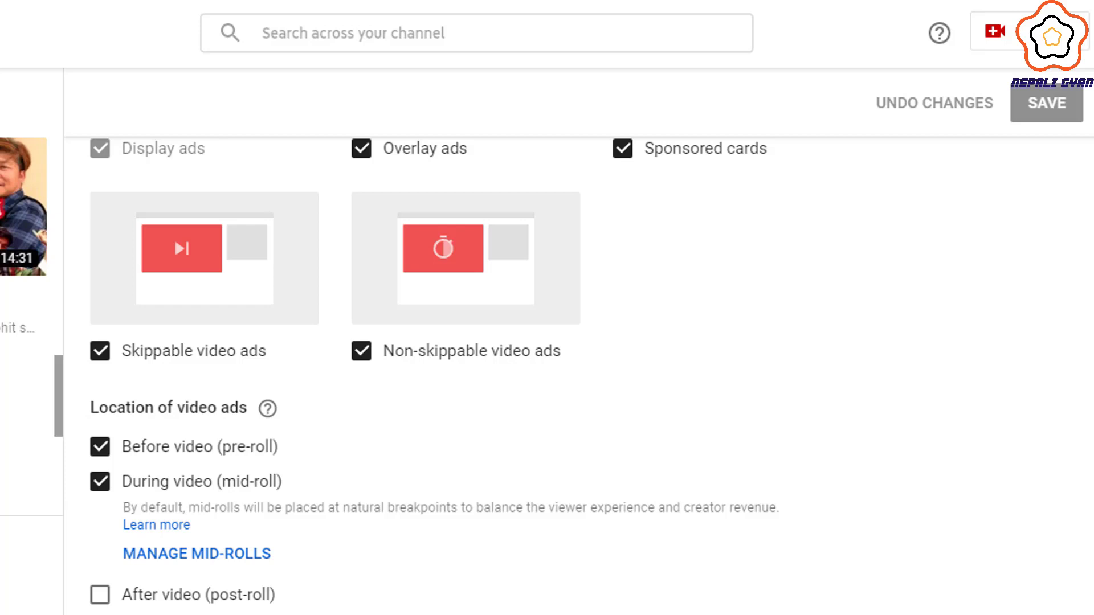
# - Enable skippable, non-skippable, overlay ads and sponsored cards for the next videos, saving their ad settings
pyautogui.scroll(-3, 371, 478)
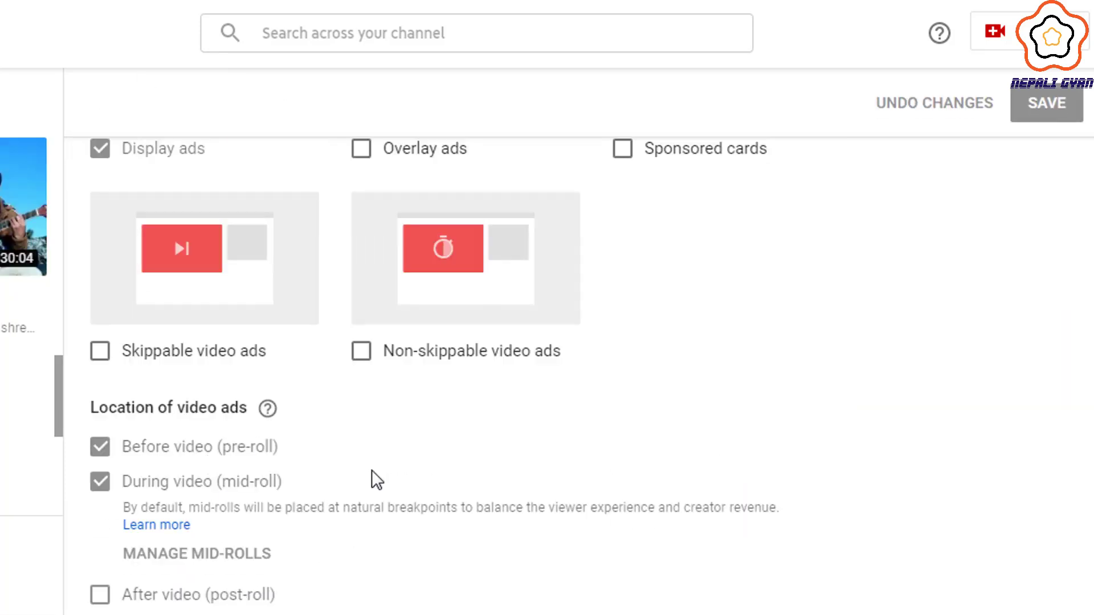
pyautogui.scroll(3, 378, 398)
pyautogui.click(376, 399)
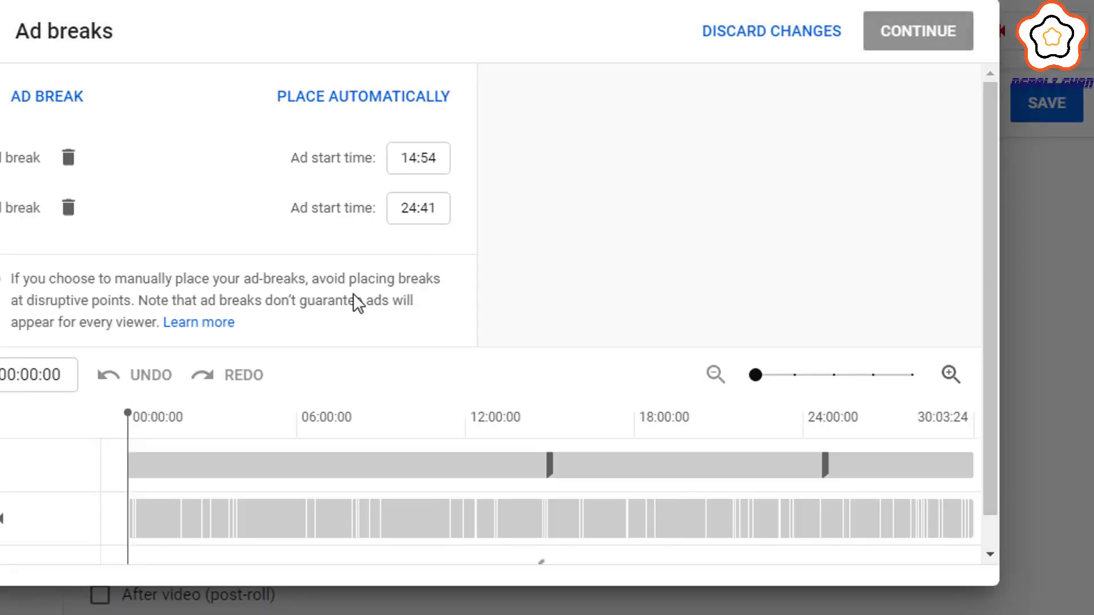
pyautogui.click(1048, 104)
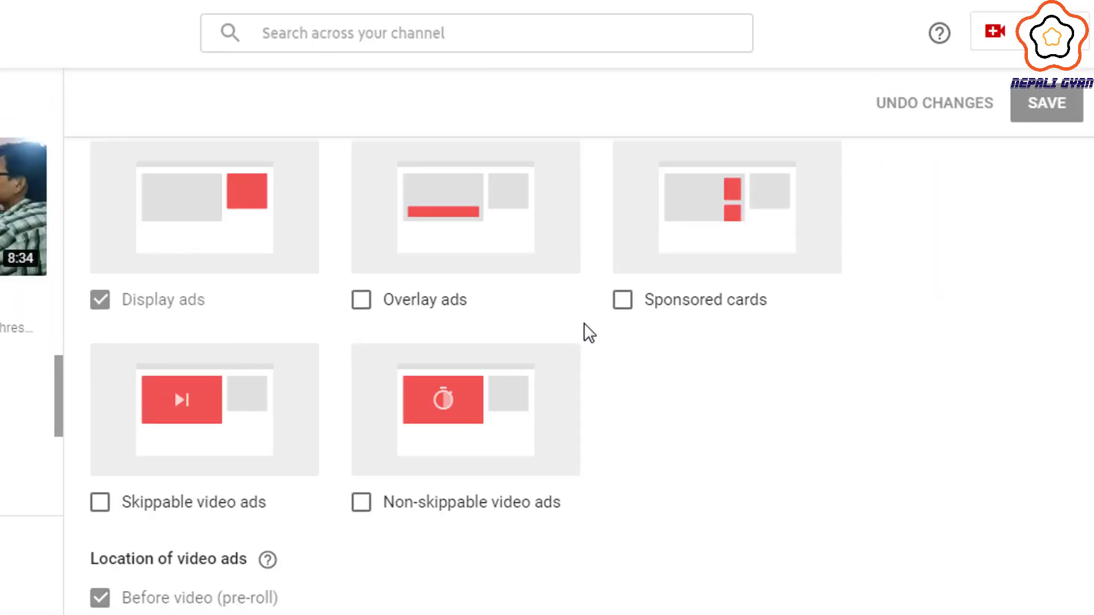
pyautogui.click(622, 300)
pyautogui.click(362, 300)
pyautogui.scroll(-3, 894, 297)
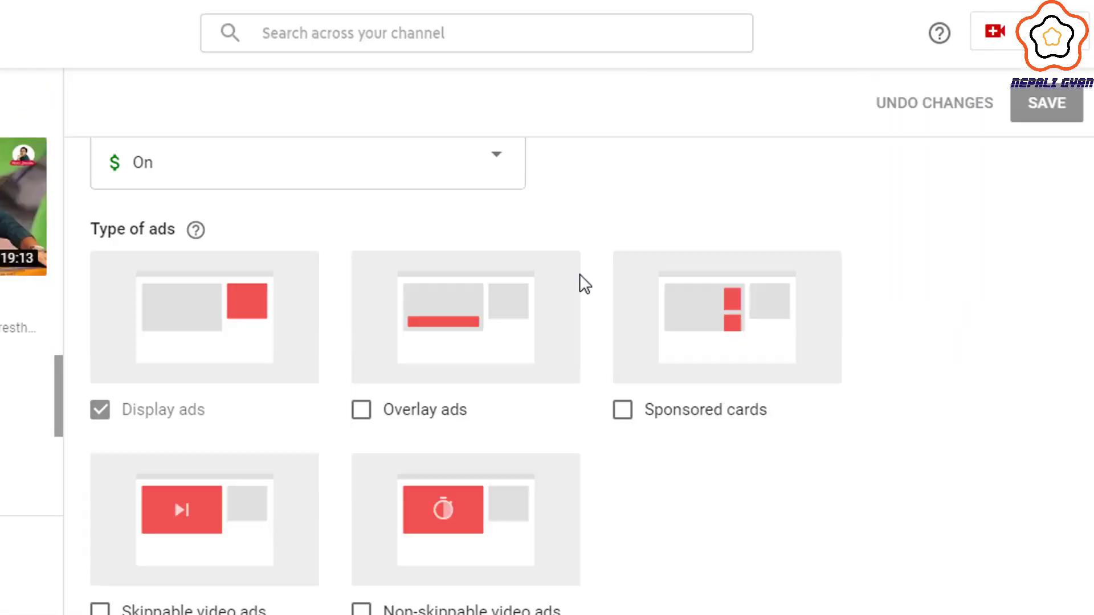
pyautogui.scroll(-4, 579, 280)
pyautogui.click(362, 192)
pyautogui.click(623, 192)
# - Add a mid-roll ad break to another video and confirm its ad breaks
pyautogui.click(101, 394)
pyautogui.click(362, 394)
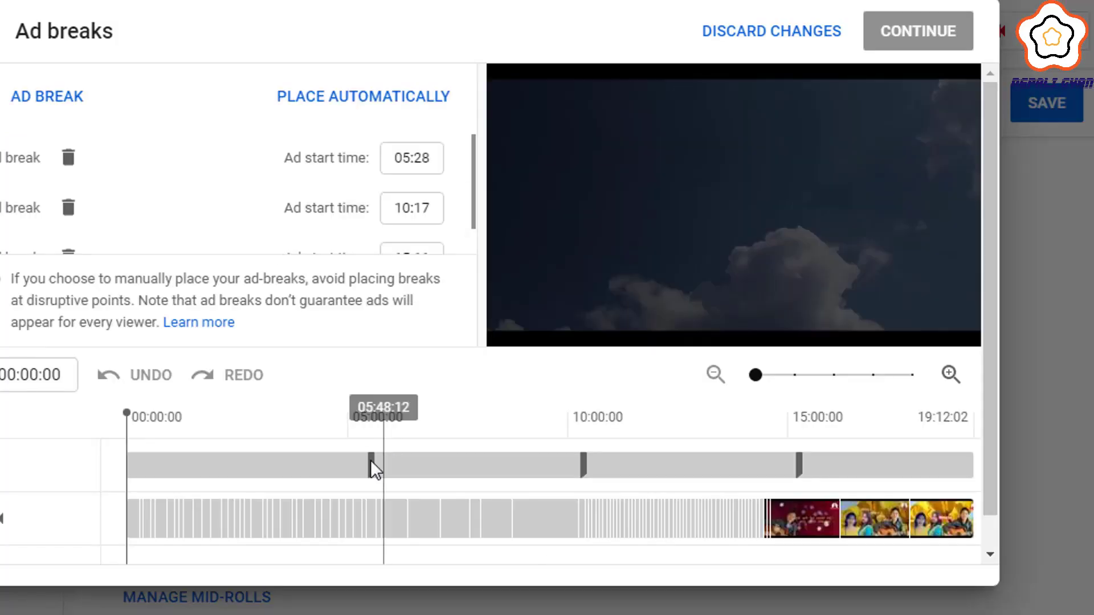
pyautogui.click(915, 435)
pyautogui.click(66, 105)
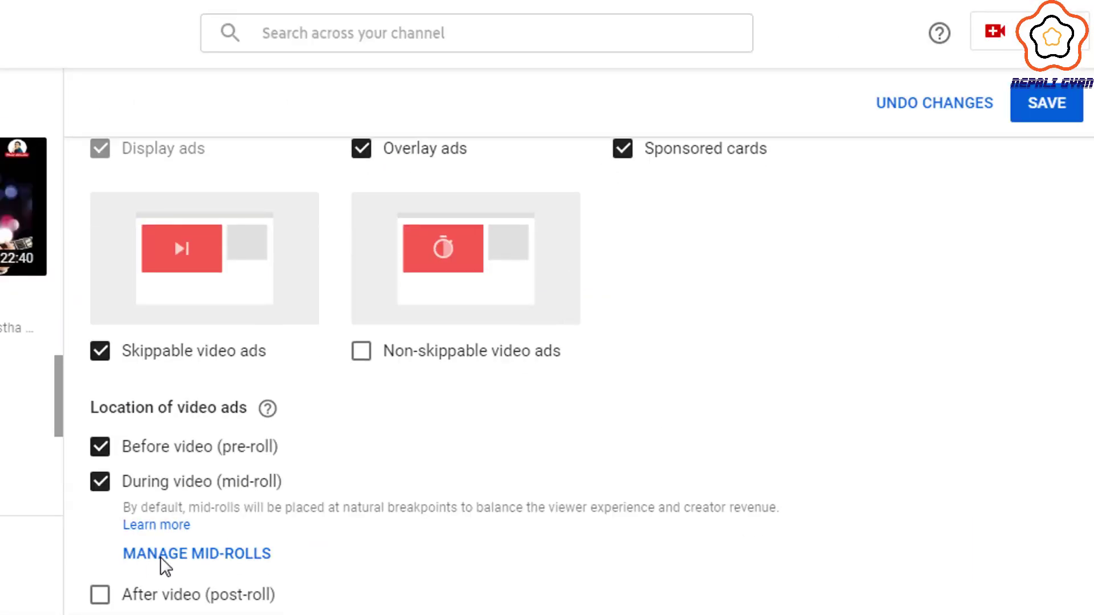
pyautogui.click(160, 556)
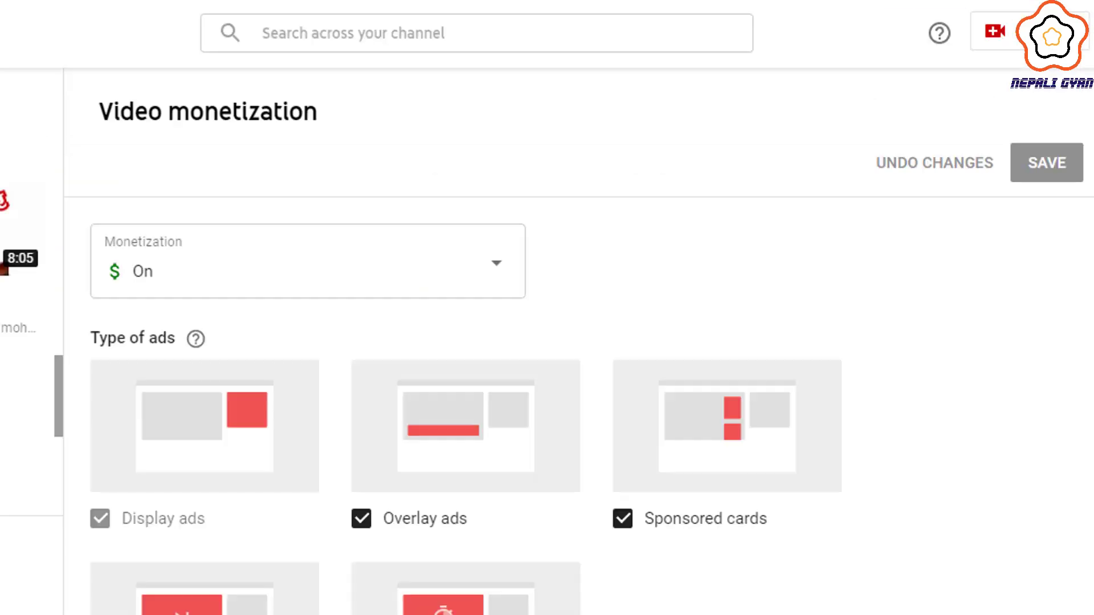
pyautogui.scroll(-5, 234, 398)
pyautogui.click(235, 554)
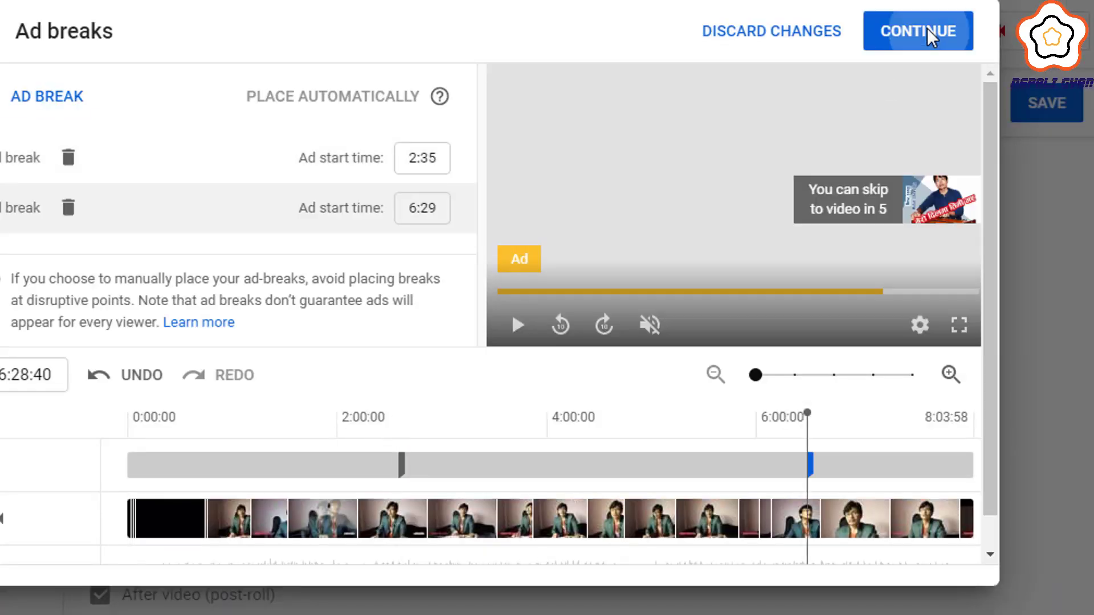
pyautogui.click(917, 31)
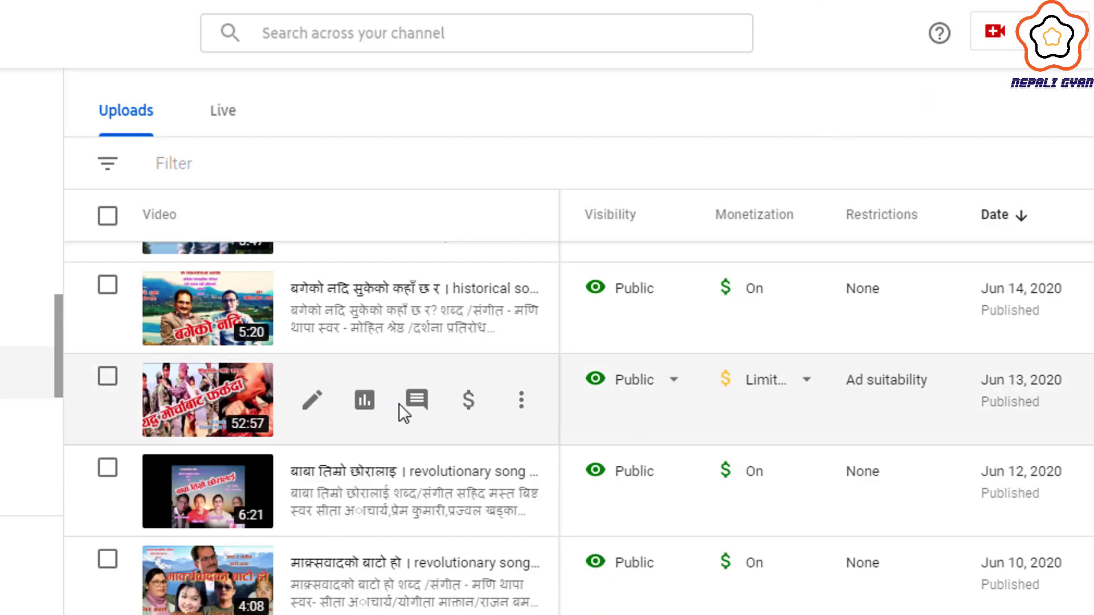
pyautogui.scroll(-5, 403, 410)
# - Add ad breaks at about 17:50 and 22:41 to another video and save its monetization settings
pyautogui.click(752, 567)
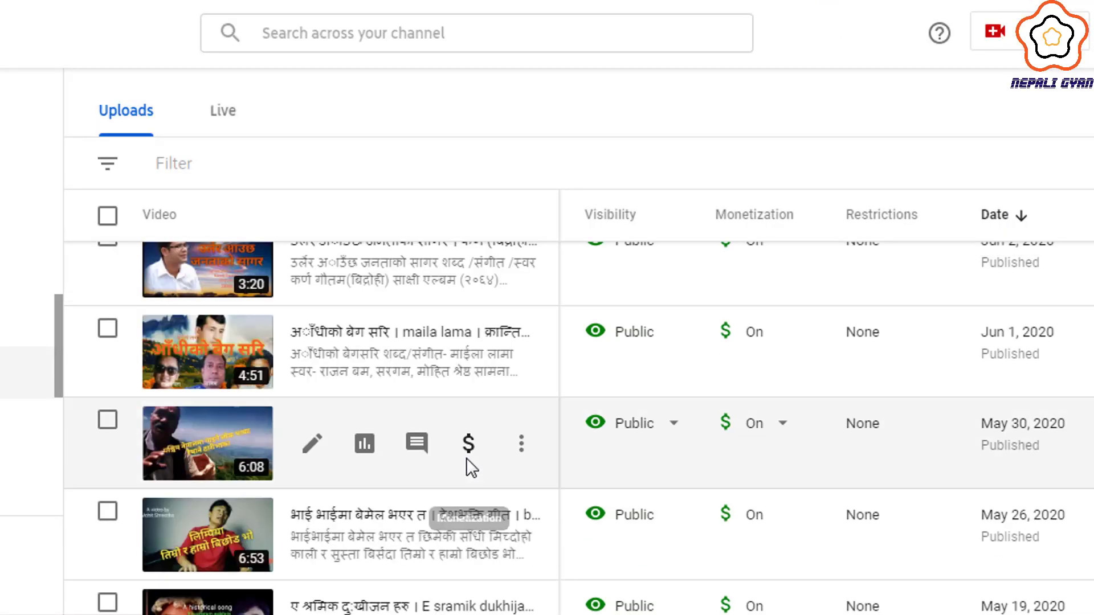
pyautogui.scroll(-10, 469, 466)
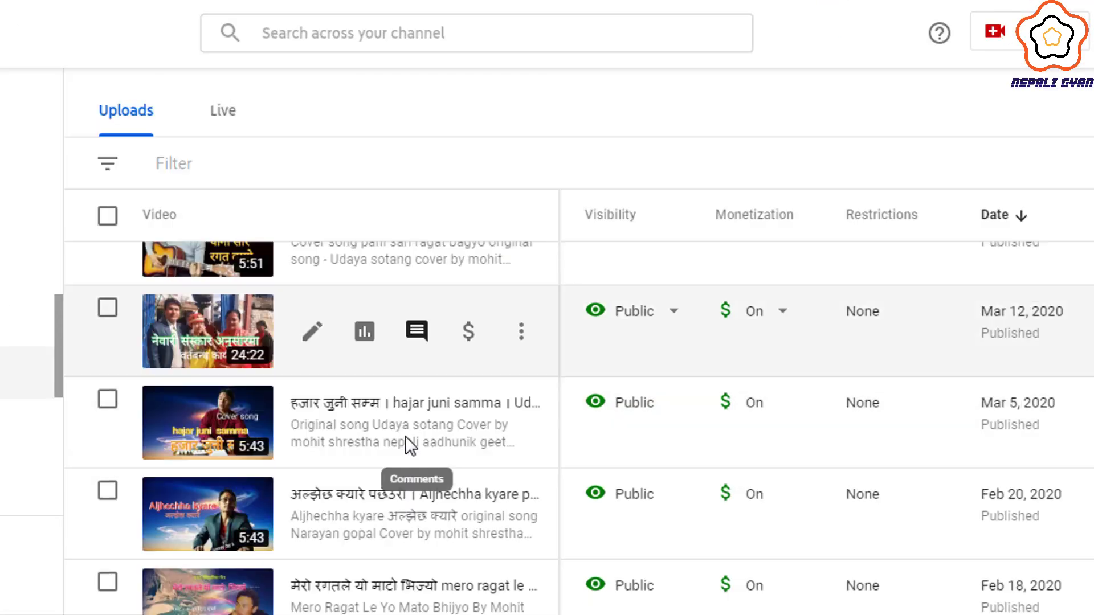
pyautogui.scroll(-15, 461, 371)
pyautogui.scroll(-4, 476, 475)
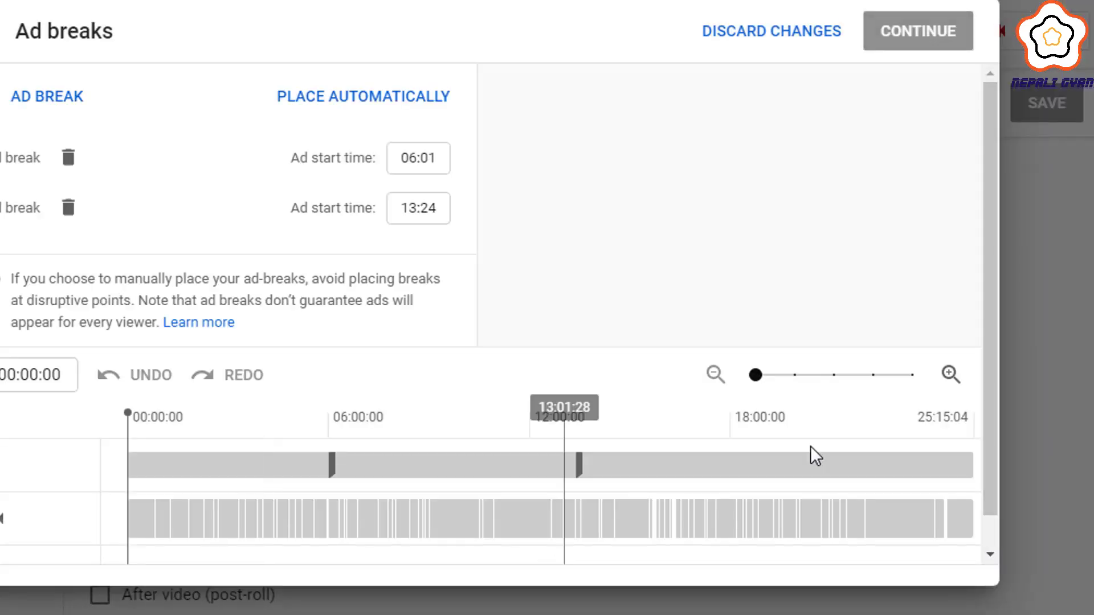
pyautogui.click(725, 425)
pyautogui.click(47, 96)
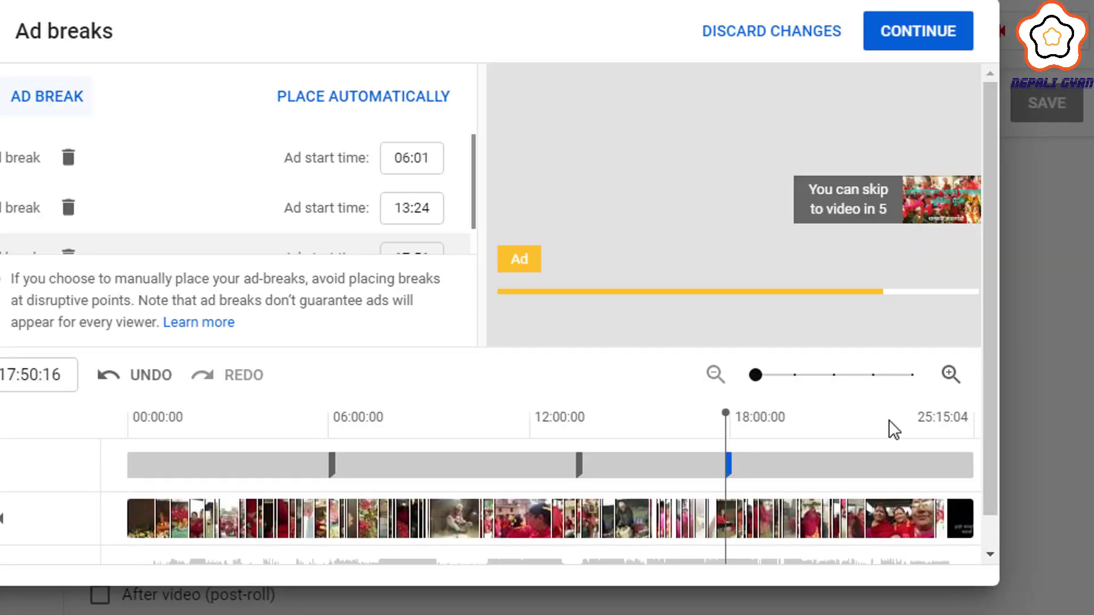
pyautogui.click(889, 421)
pyautogui.click(46, 96)
pyautogui.click(918, 31)
pyautogui.click(1046, 103)
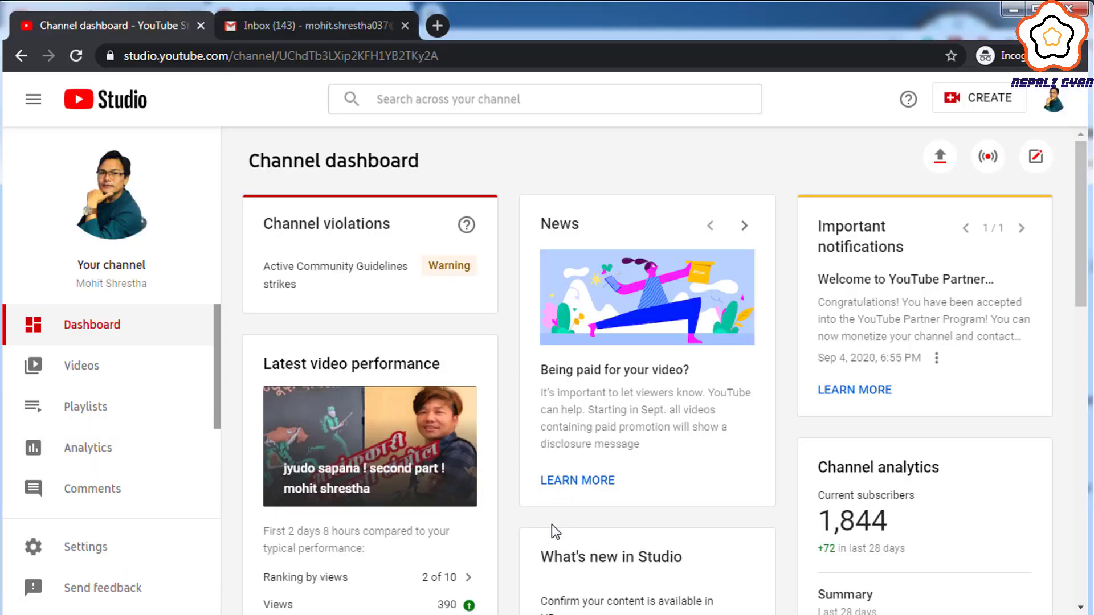
# - Scroll the dashboard to the Channel analytics card showing $0.00 revenue for the last 28 days
pyautogui.scroll(-2, 551, 524)
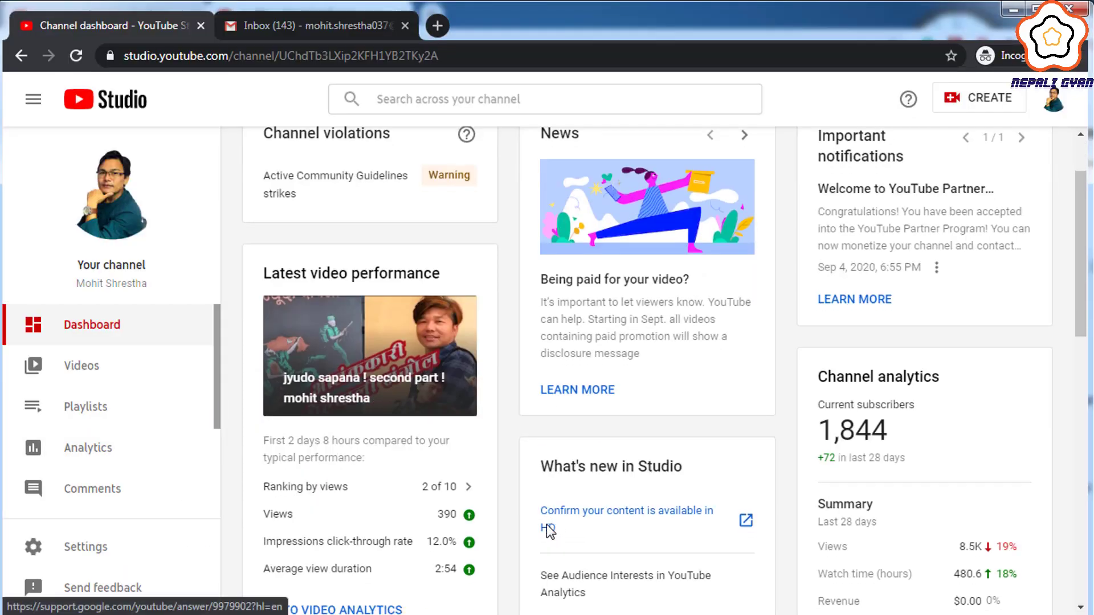
pyautogui.scroll(-2, 546, 523)
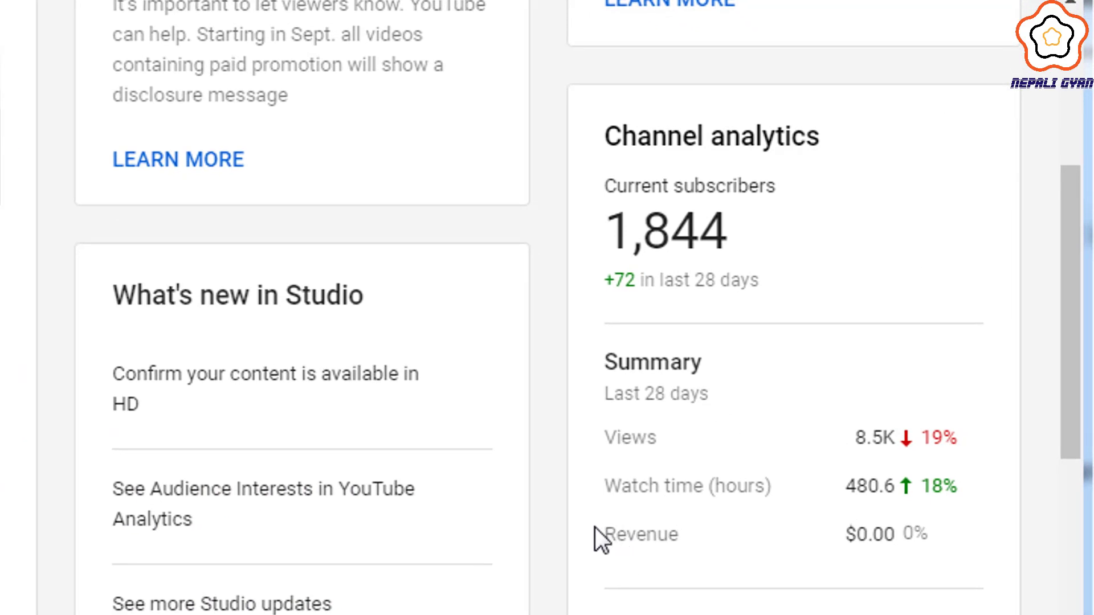
pyautogui.moveTo(595, 527)
pyautogui.mouseDown()
pyautogui.moveTo(787, 598)
pyautogui.moveTo(934, 601)
pyautogui.moveTo(950, 574)
pyautogui.mouseUp()
pyautogui.scroll(-5, 642, 606)
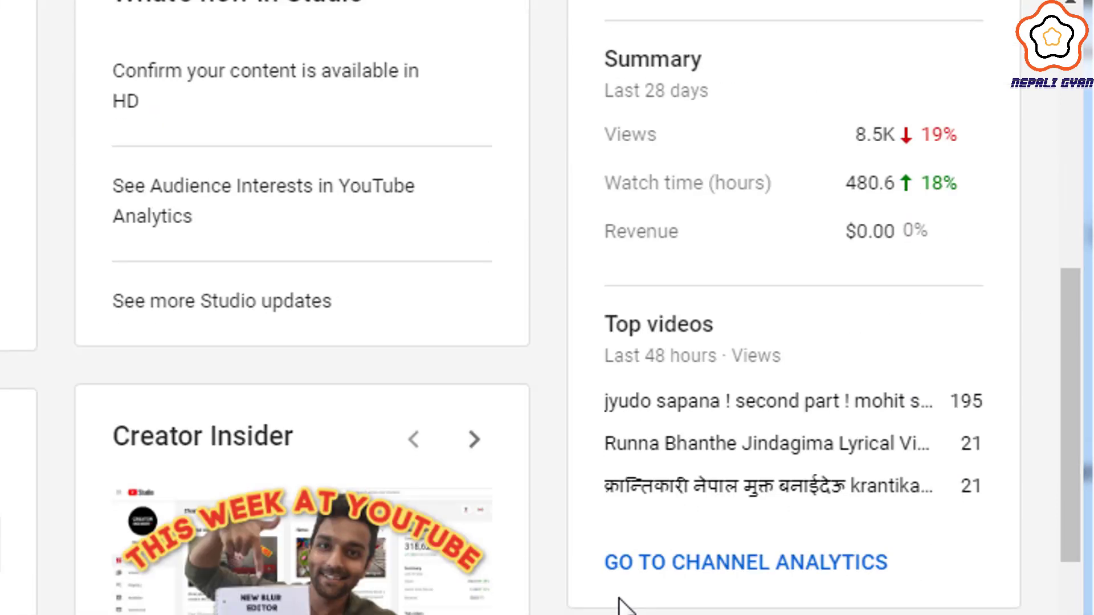
pyautogui.scroll(5, 618, 603)
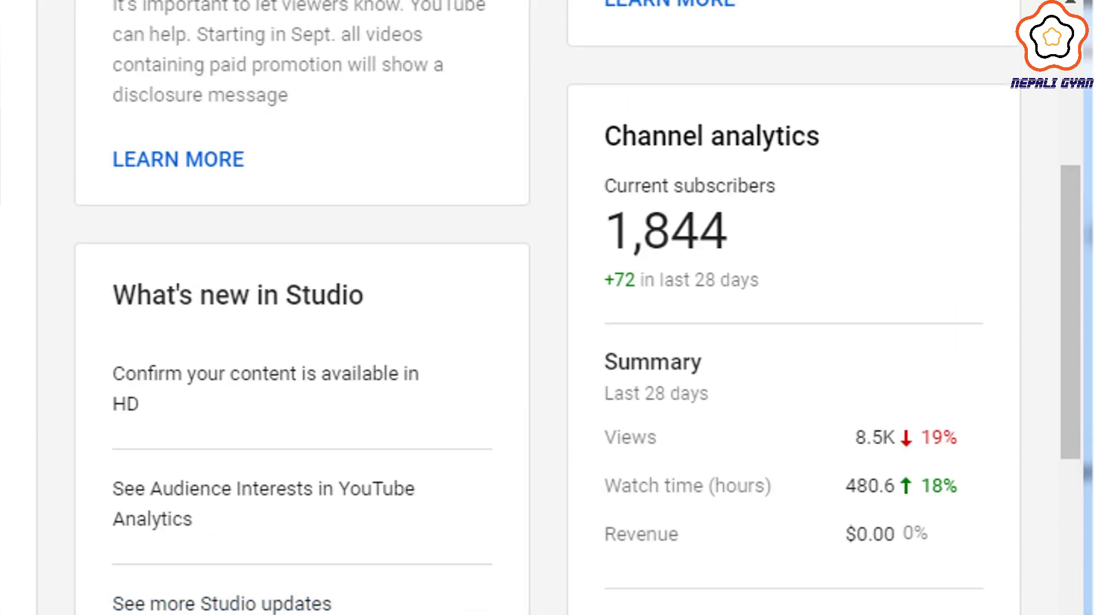